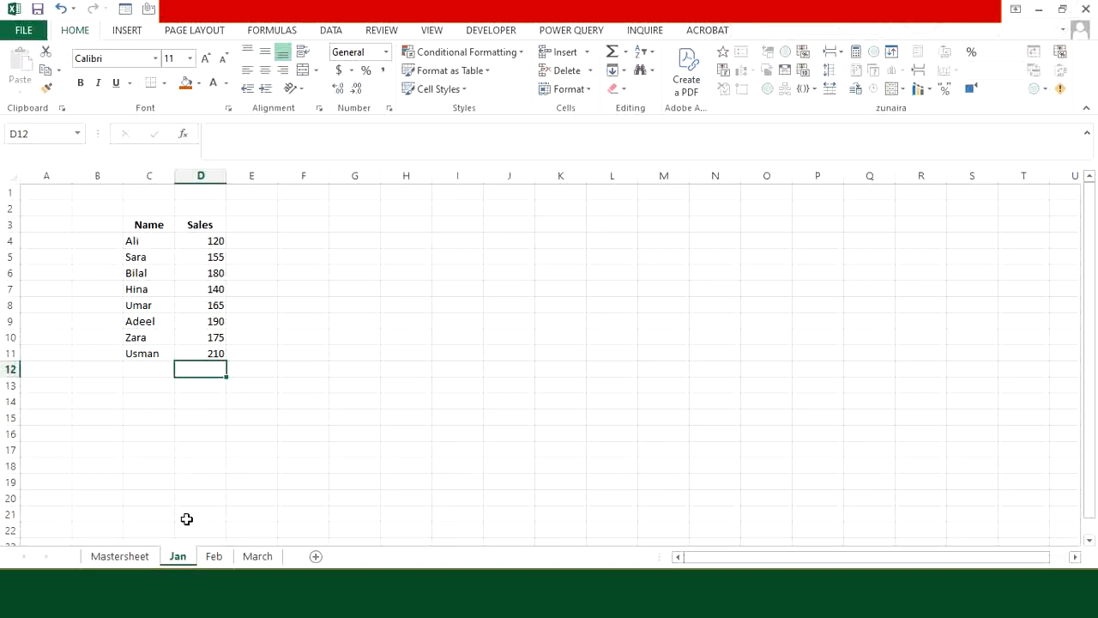
Review the data on the Feb and March sheets and the name and month list on the Mastersheet.
{"action": "left_click", "coordinate": [214, 557]}
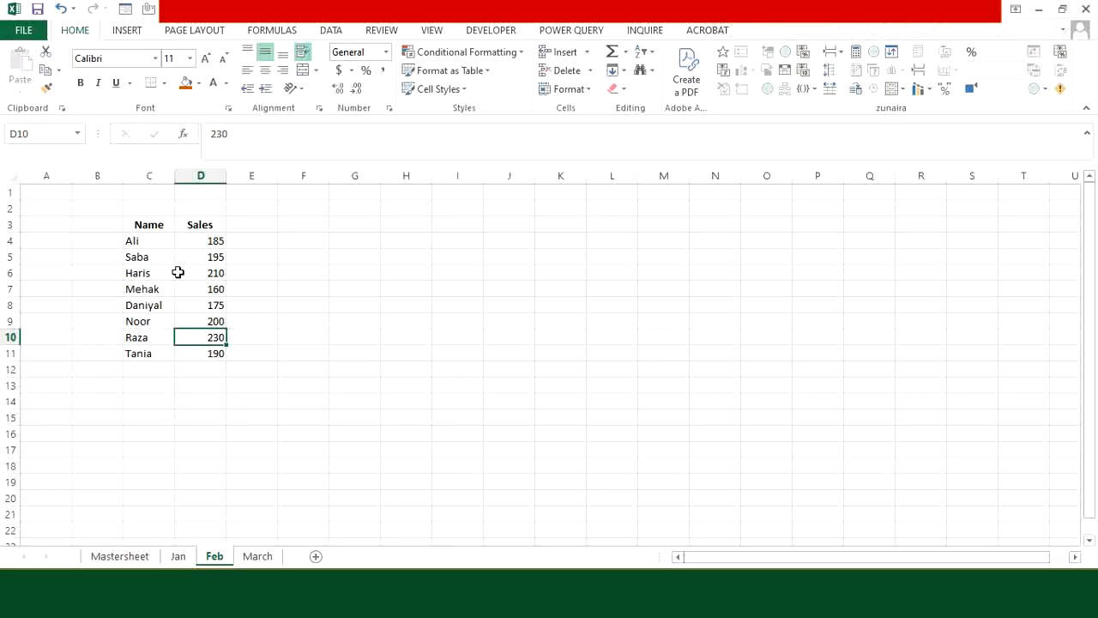
{"action": "left_click", "coordinate": [257, 556]}
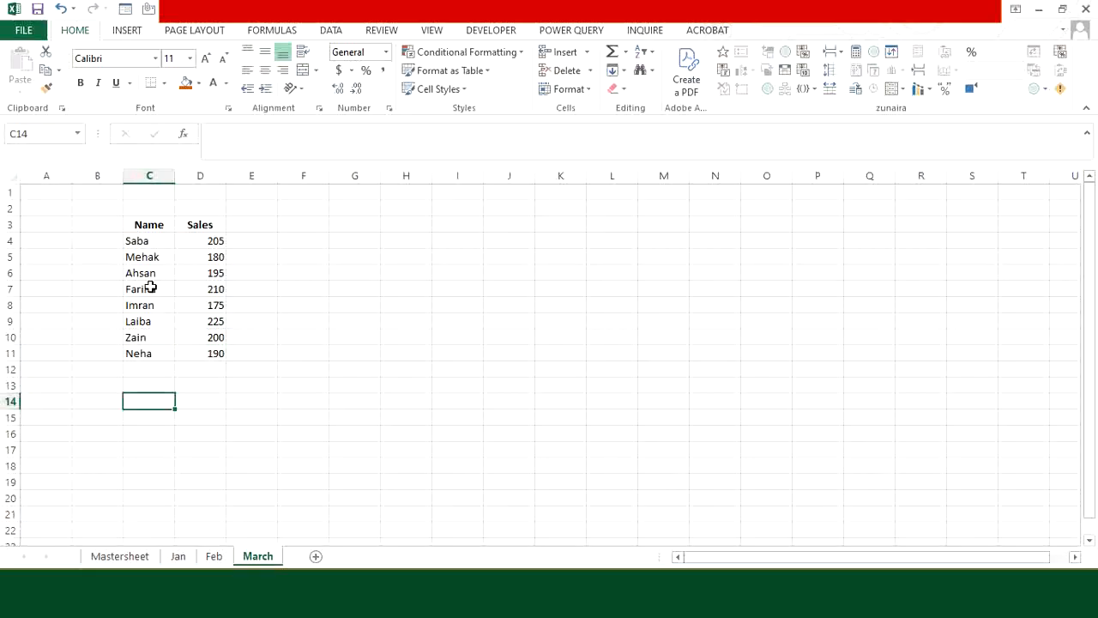
{"action": "left_click", "coordinate": [120, 556]}
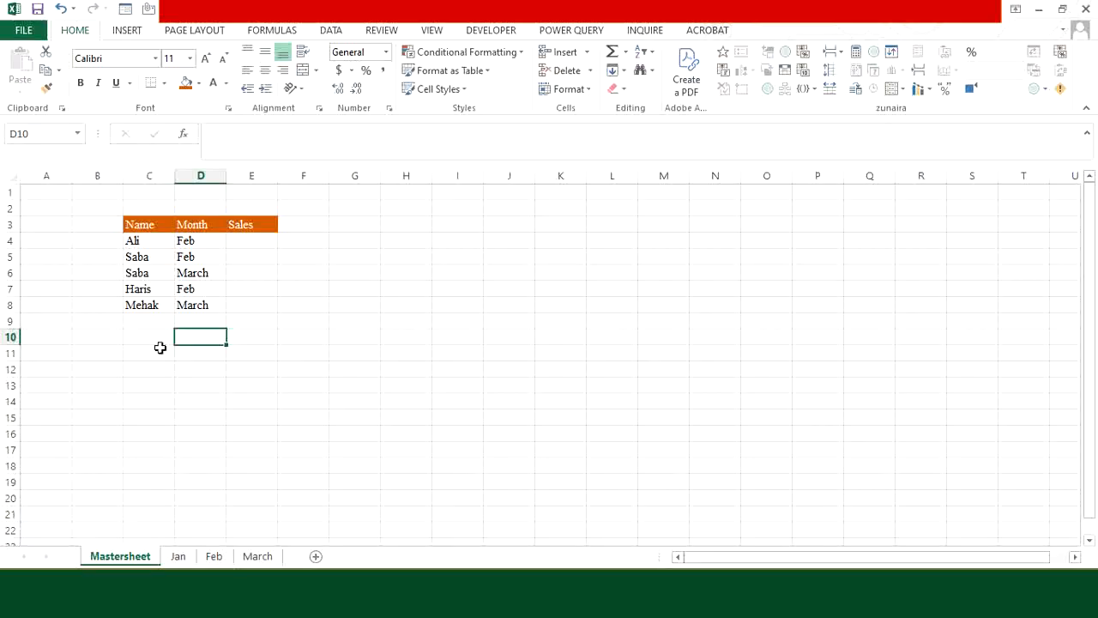
Convert the Name and Sales data in C3:D11 of the Jan sheet into a table with headers.
{"action": "left_click", "coordinate": [179, 556]}
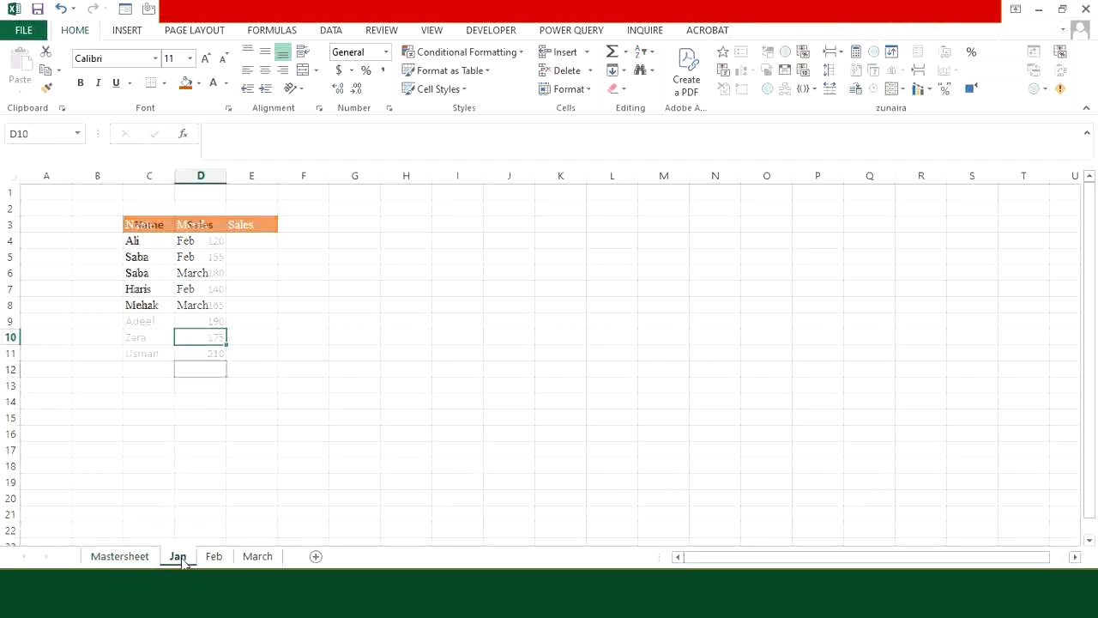
{"action": "left_click", "coordinate": [155, 353]}
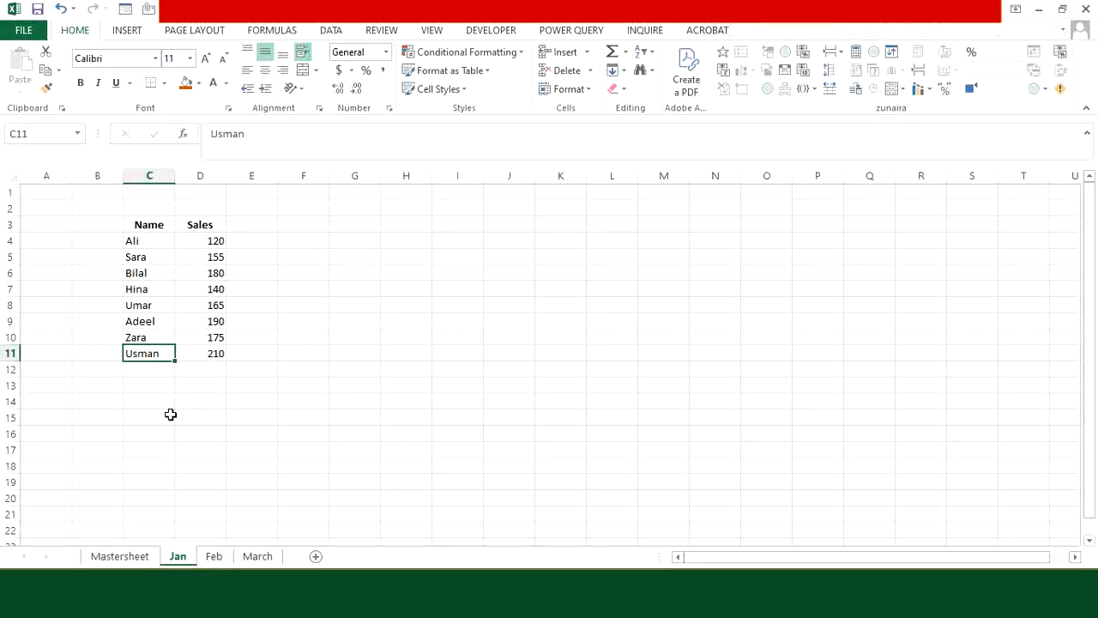
{"action": "key", "text": "ctrl+a"}
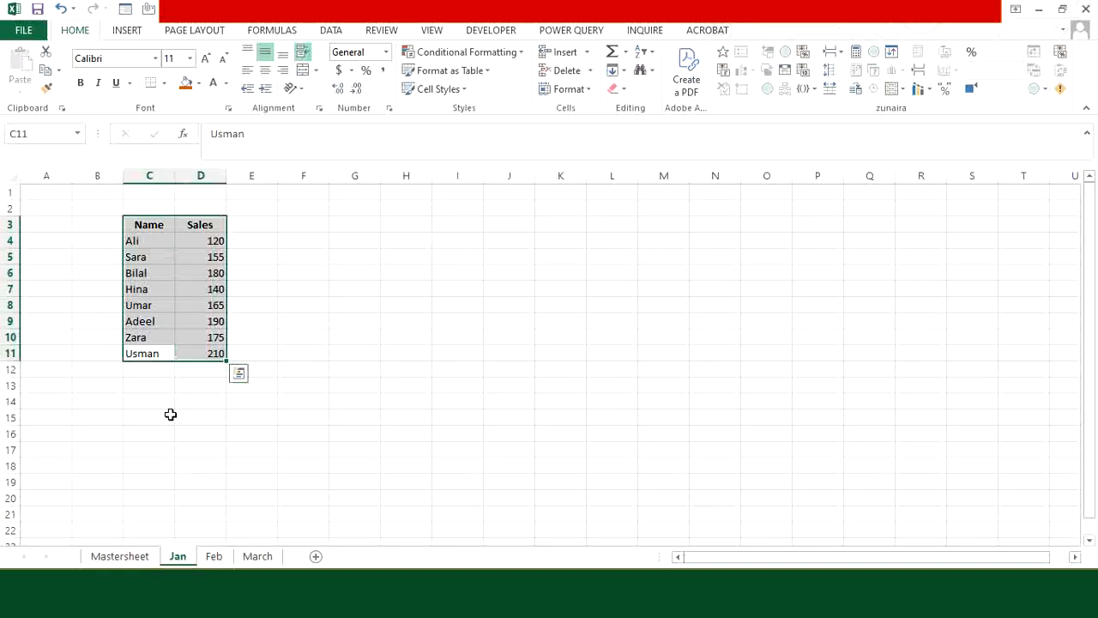
{"action": "key", "text": "ctrl+t"}
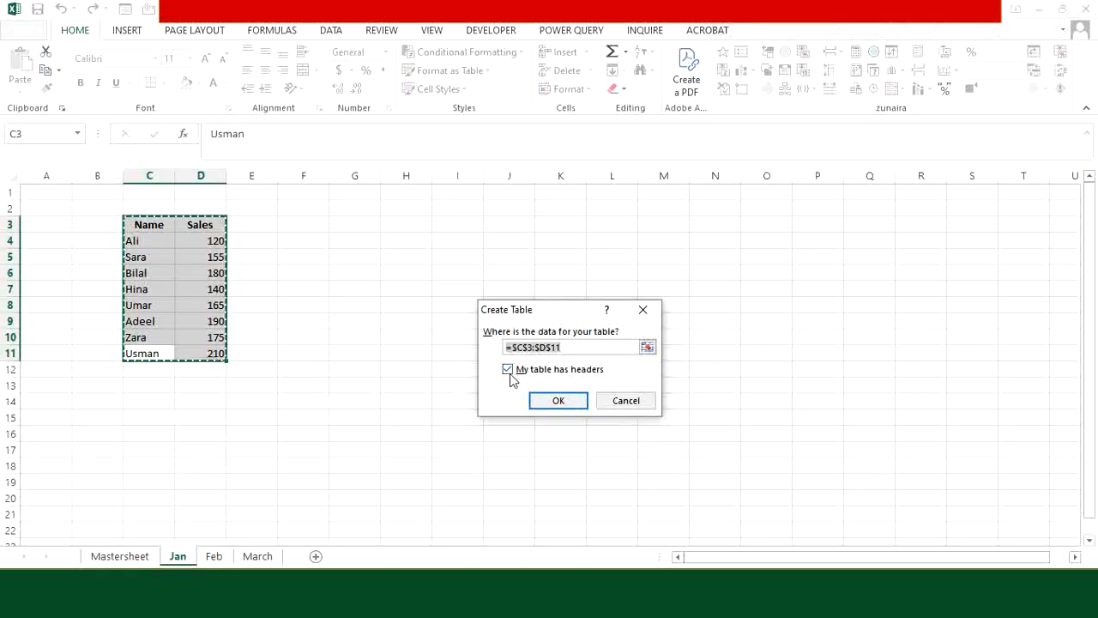
{"action": "left_click", "coordinate": [566, 407]}
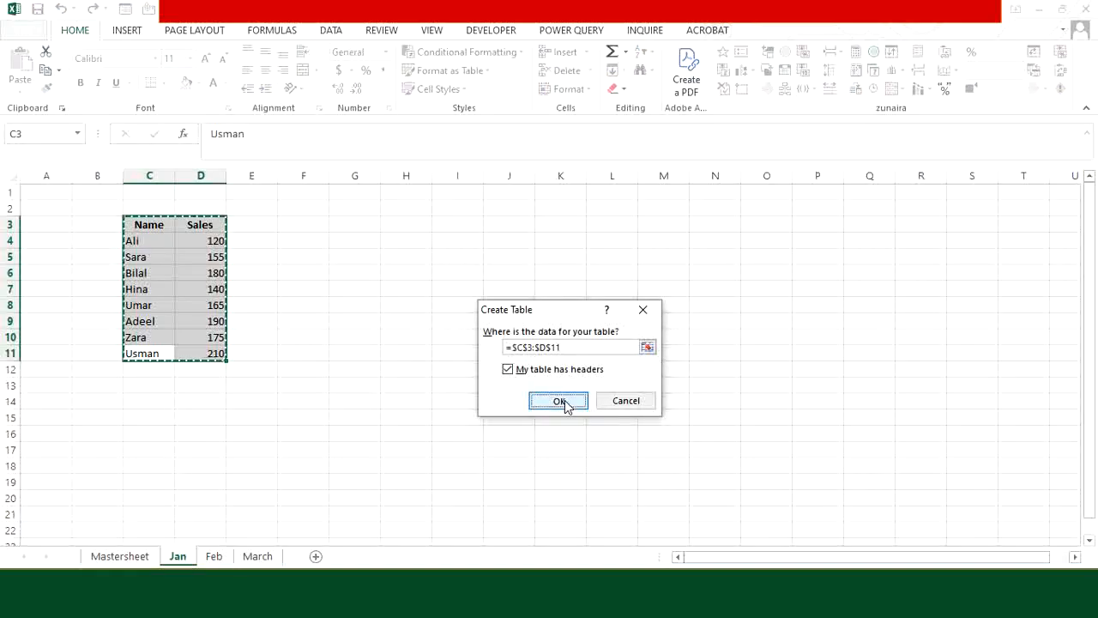
{"action": "left_click", "coordinate": [196, 403]}
Convert the Name and Sales data in C3:D11 of the Feb sheet into a table with headers.
{"action": "left_click", "coordinate": [216, 557]}
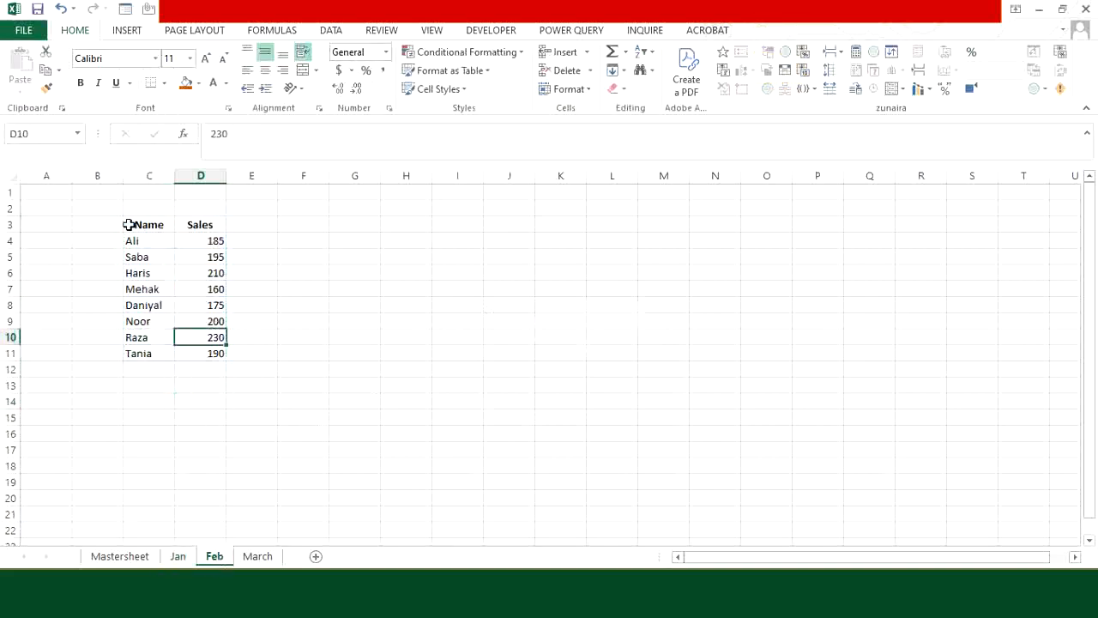
{"action": "left_click", "coordinate": [138, 257]}
{"action": "key", "text": "ctrl+a"}
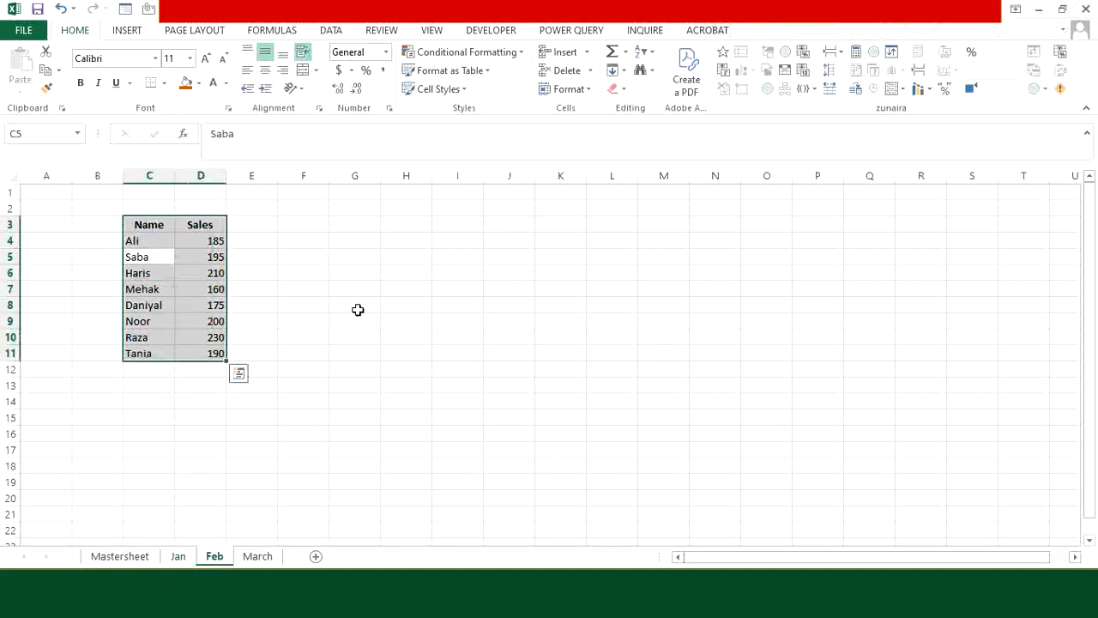
{"action": "key", "text": "ctrl+t"}
{"action": "key", "text": "Return"}
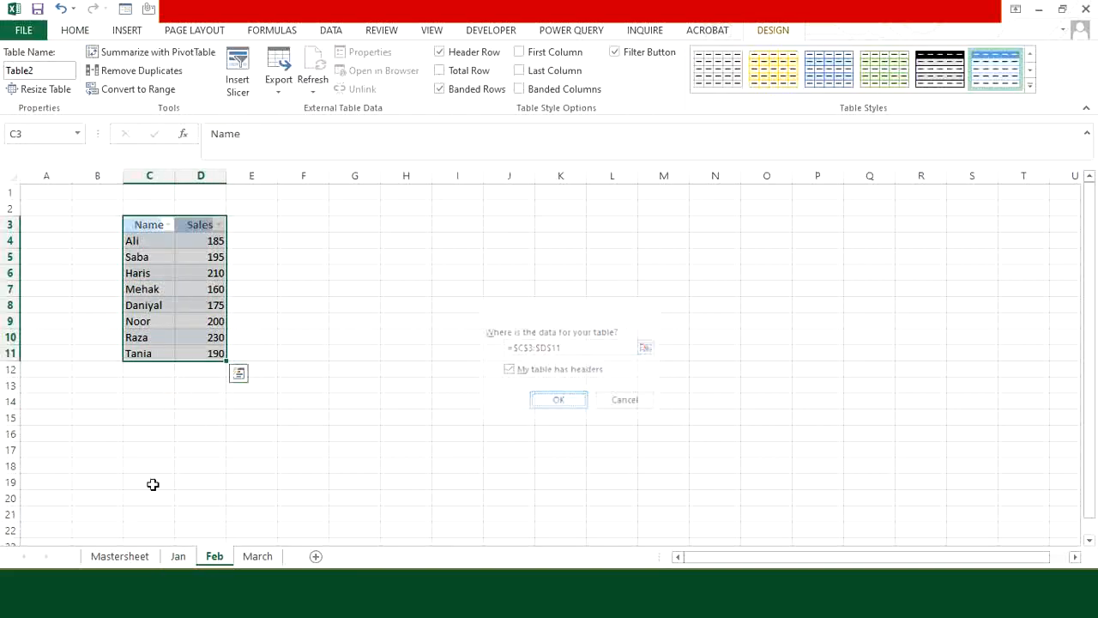
Convert the Name and Sales data in C3:D11 of the March sheet into a table with headers.
{"action": "left_click", "coordinate": [257, 556]}
{"action": "key", "text": "ctrl+a"}
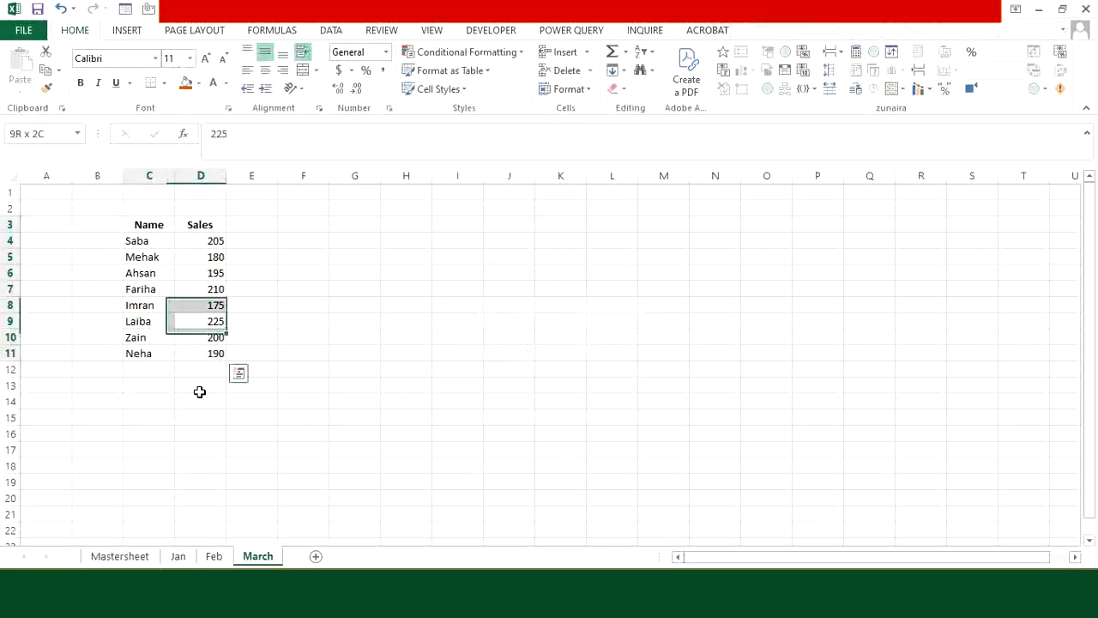
{"action": "key", "text": "ctrl+t"}
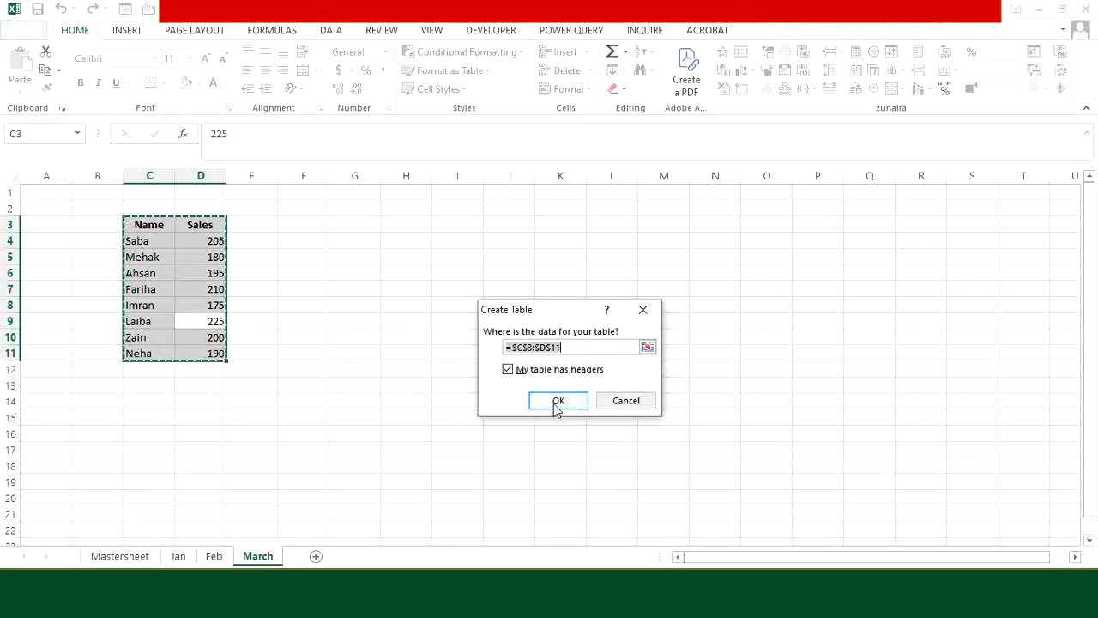
{"action": "left_click", "coordinate": [556, 401]}
{"action": "left_click", "coordinate": [200, 401]}
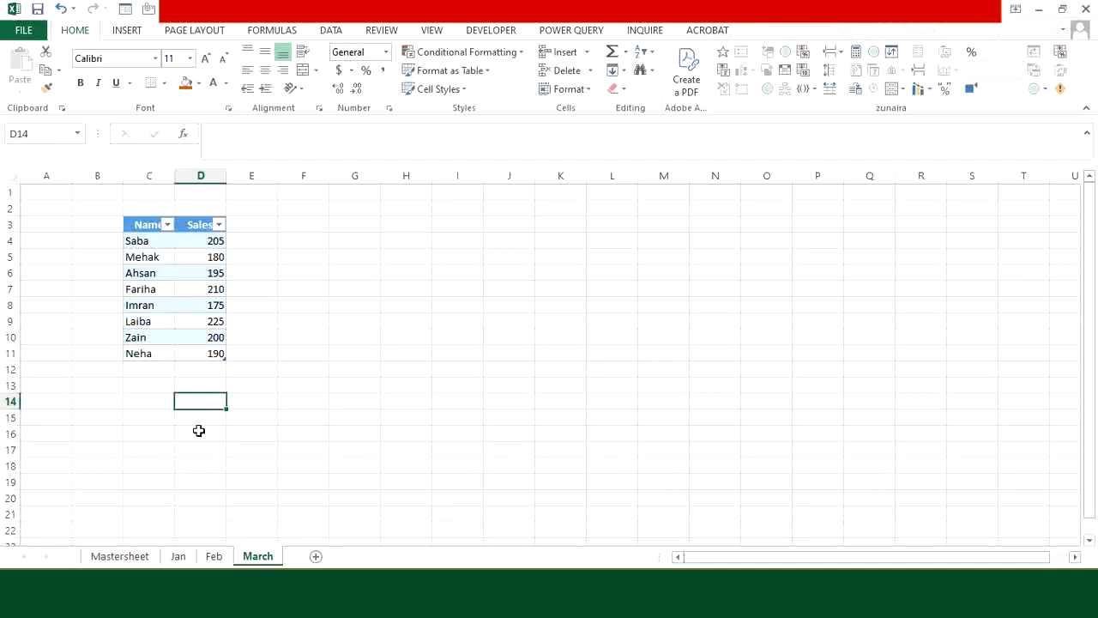
Load the March sheet's table into the Power Query Editor as a new query.
{"action": "left_click", "coordinate": [170, 292]}
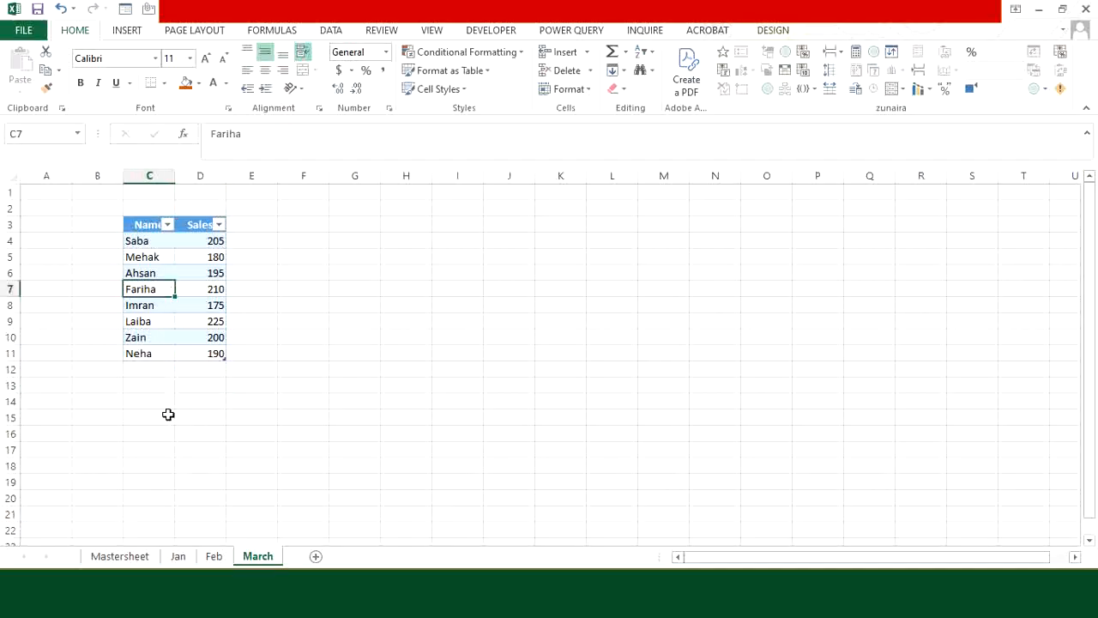
{"action": "key", "text": "ctrl+a"}
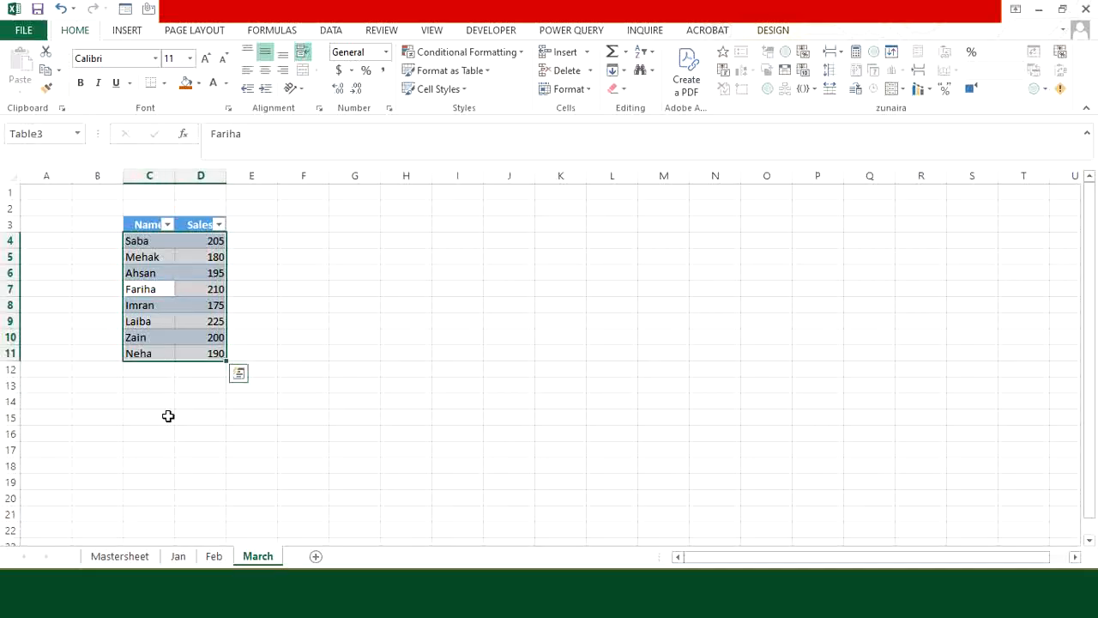
{"action": "left_click", "coordinate": [590, 32]}
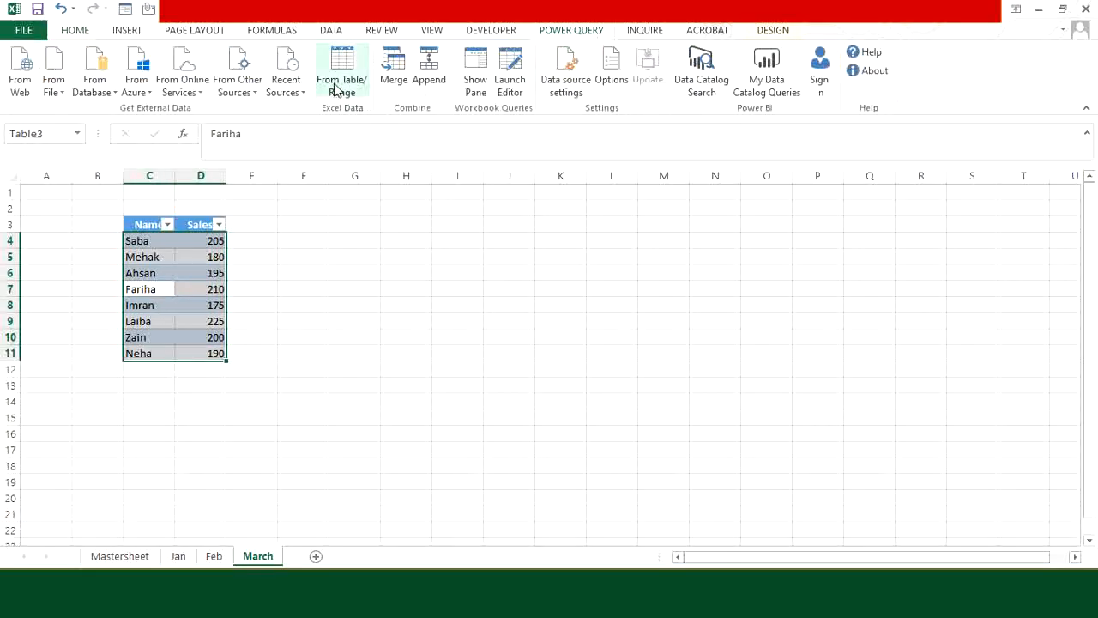
{"action": "left_click", "coordinate": [343, 89]}
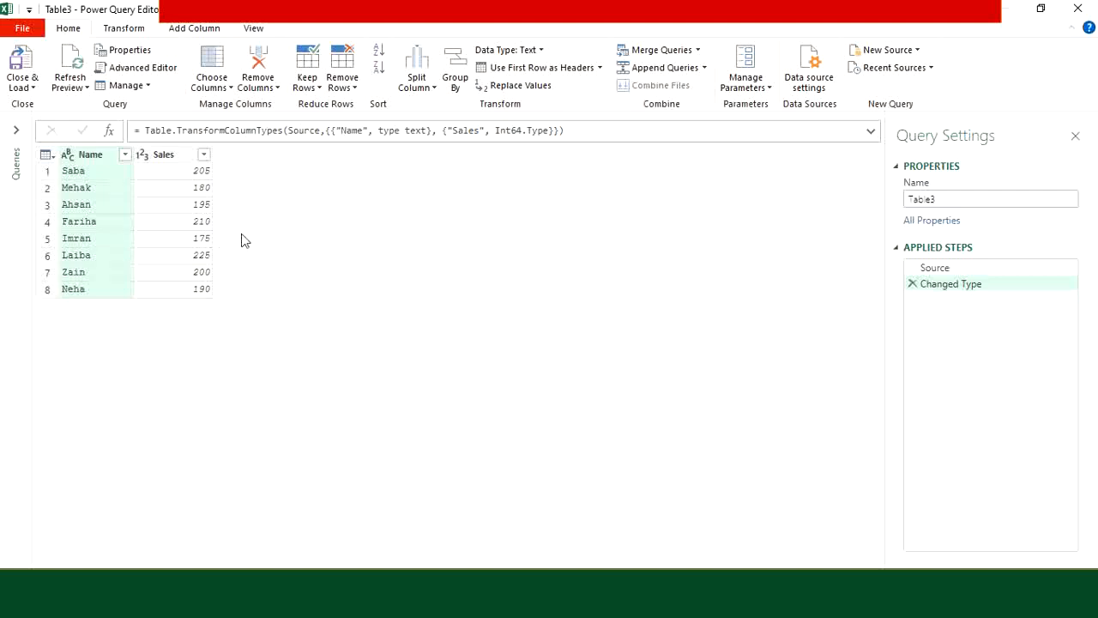
Add a custom column named Month with the formula ="March" to the query.
{"action": "left_click", "coordinate": [174, 160]}
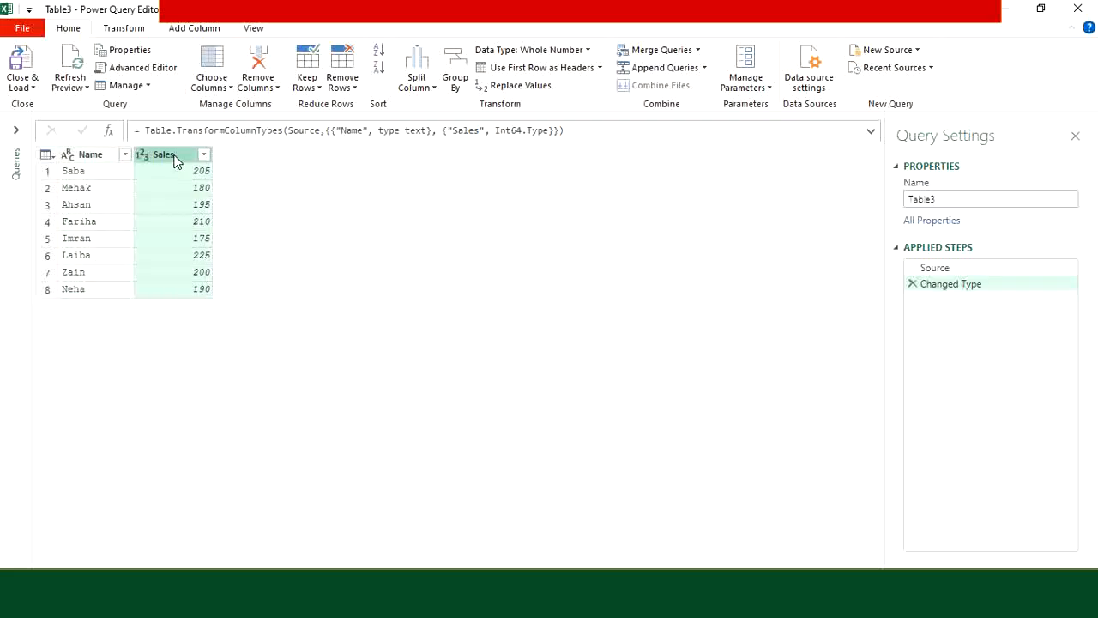
{"action": "left_click", "coordinate": [196, 28]}
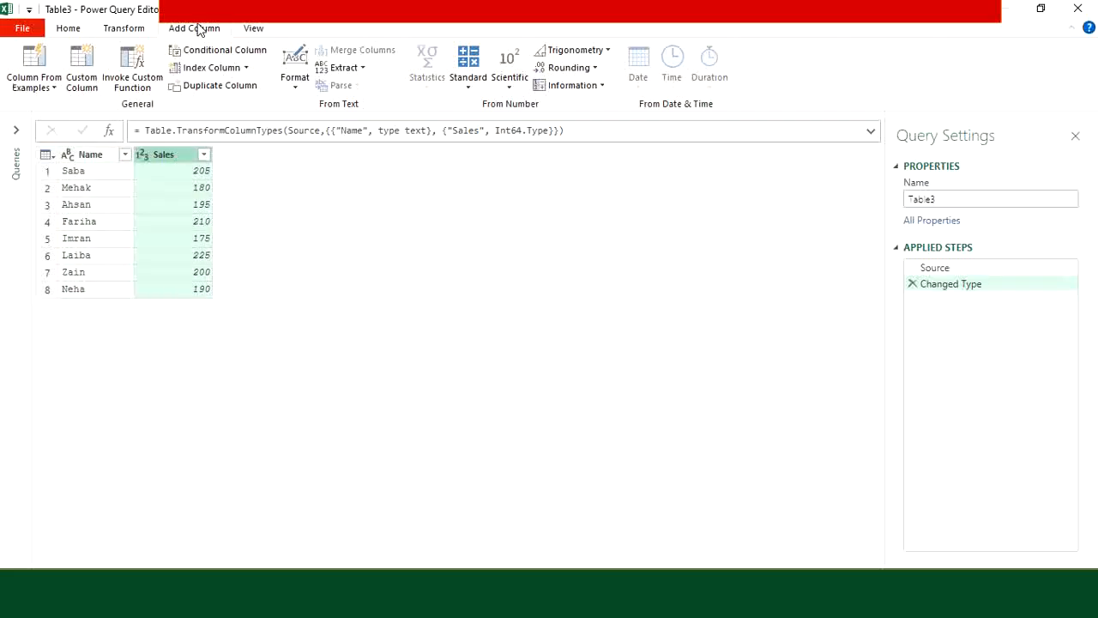
{"action": "left_click", "coordinate": [81, 75]}
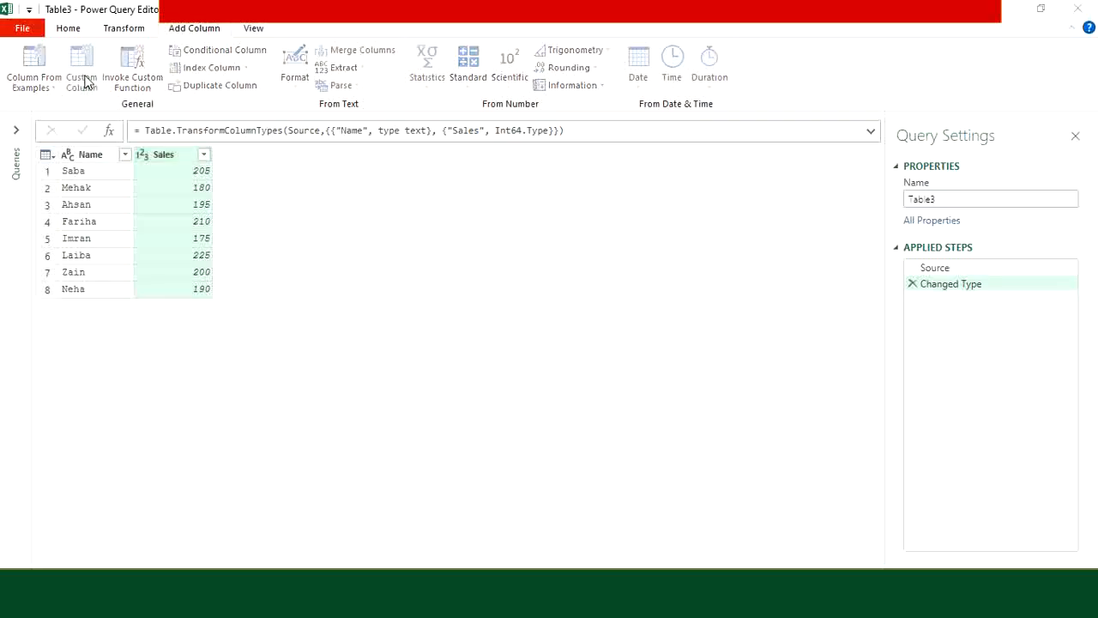
{"action": "left_click", "coordinate": [343, 203]}
{"action": "key", "text": "BackSpace"}
{"action": "key", "text": "BackSpace"}
{"action": "key", "text": "BackSpace"}
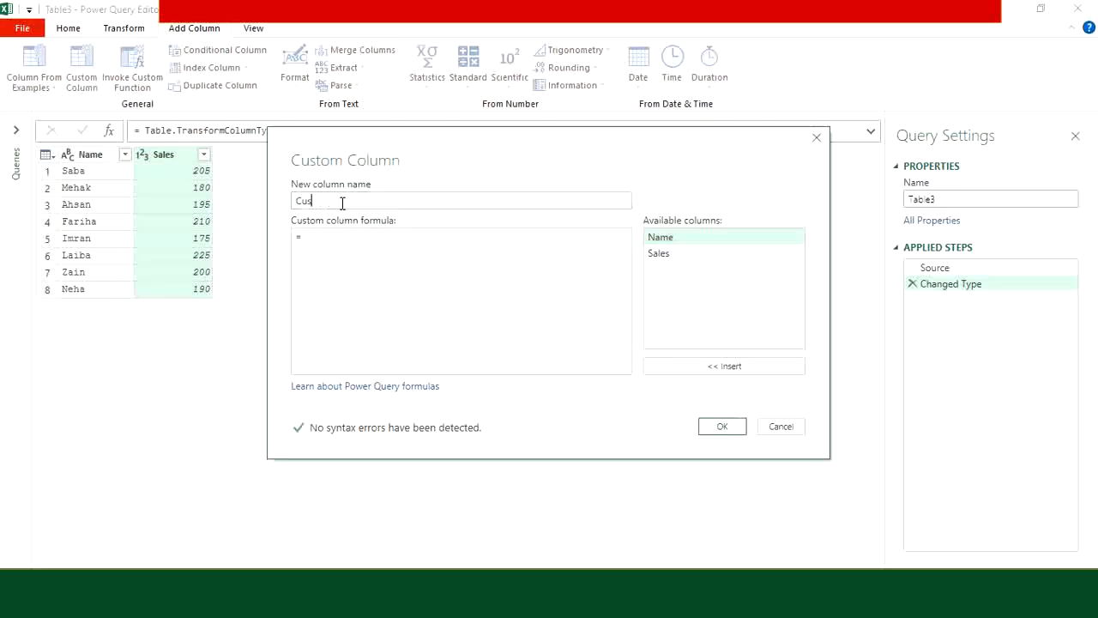
{"action": "key", "text": "BackSpace"}
{"action": "type", "text": "Month"}
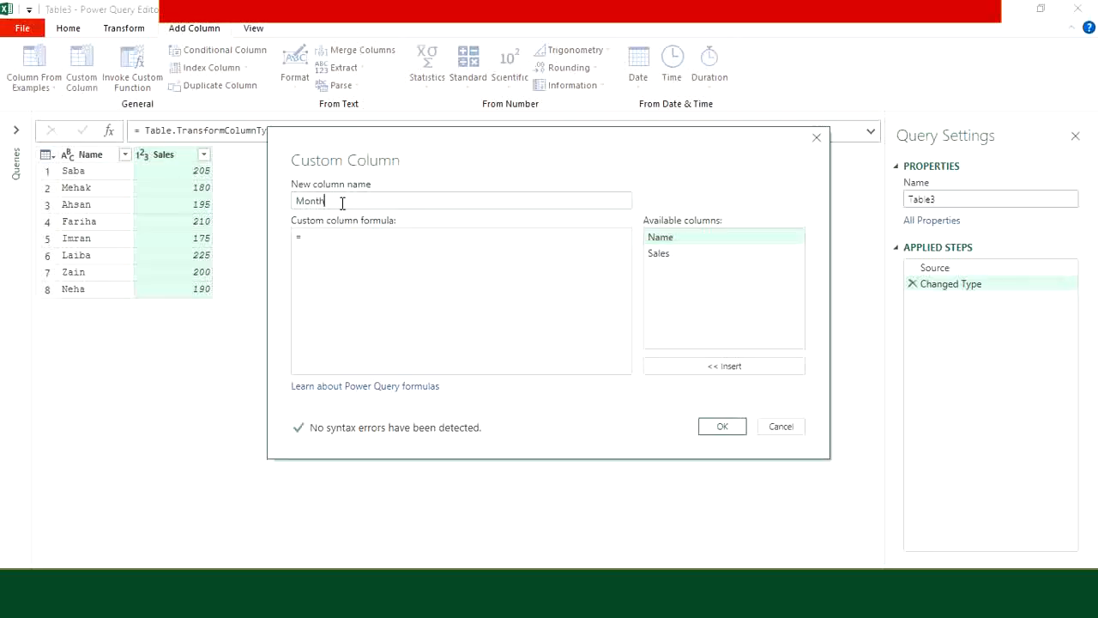
{"action": "left_click", "coordinate": [316, 241]}
{"action": "type", "text": "\"March\""}
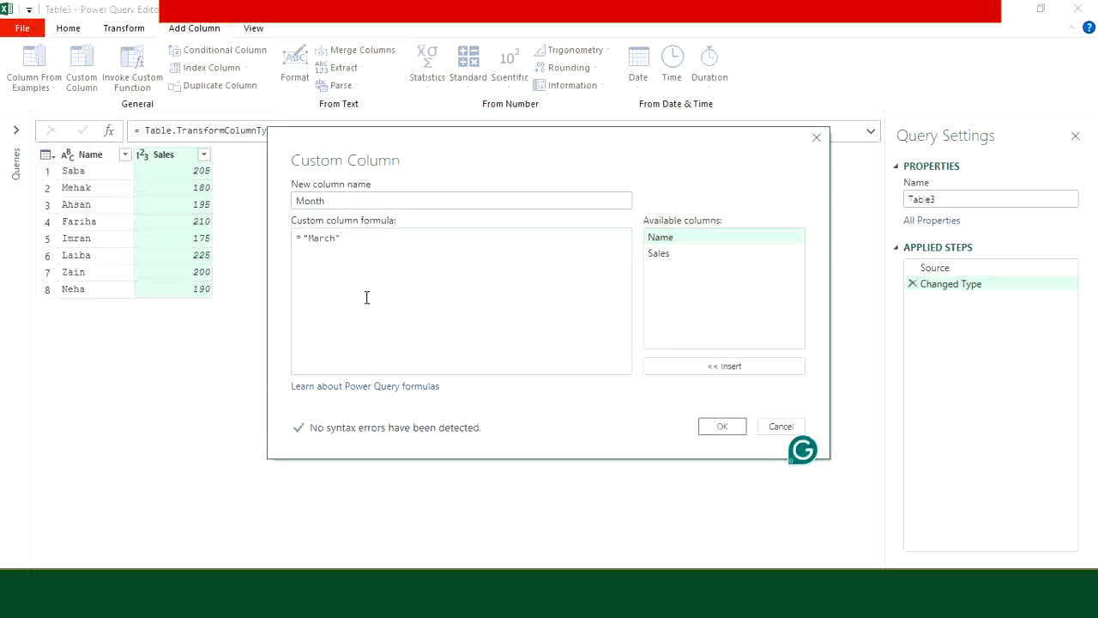
{"action": "left_click", "coordinate": [720, 427]}
Rename the query as March.
{"action": "left_click", "coordinate": [953, 200]}
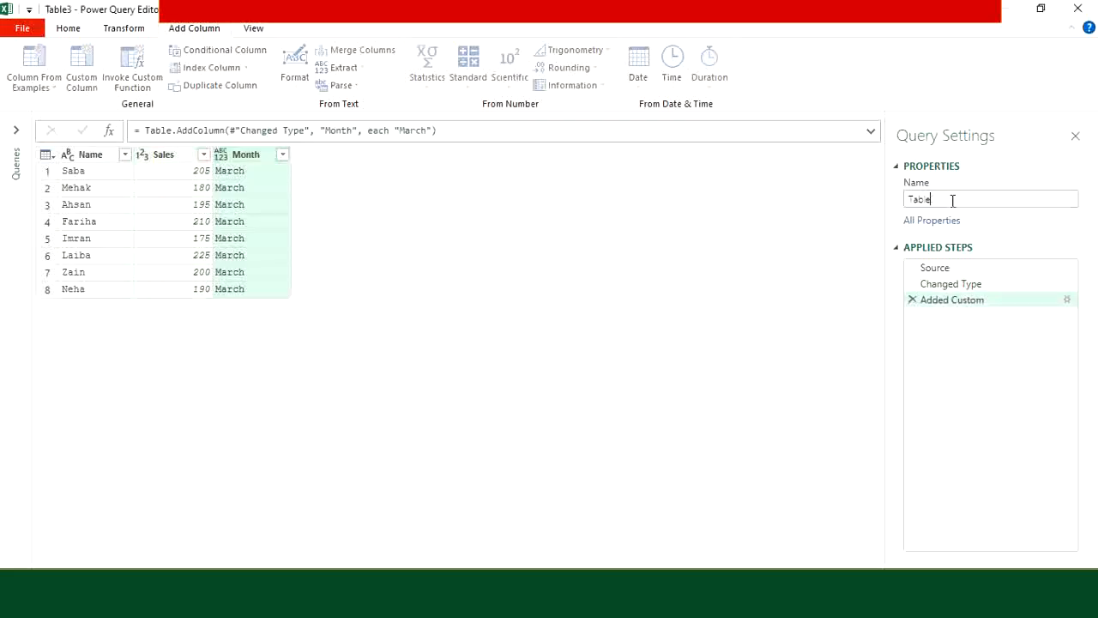
{"action": "key", "text": "BackSpace"}
{"action": "key", "text": "BackSpace"}
{"action": "type", "text": "March"}
{"action": "key", "text": "Return"}
Connect to the Excel workbook Tutorial 2 in the Downloads folder as a new data source.
{"action": "left_click", "coordinate": [69, 28]}
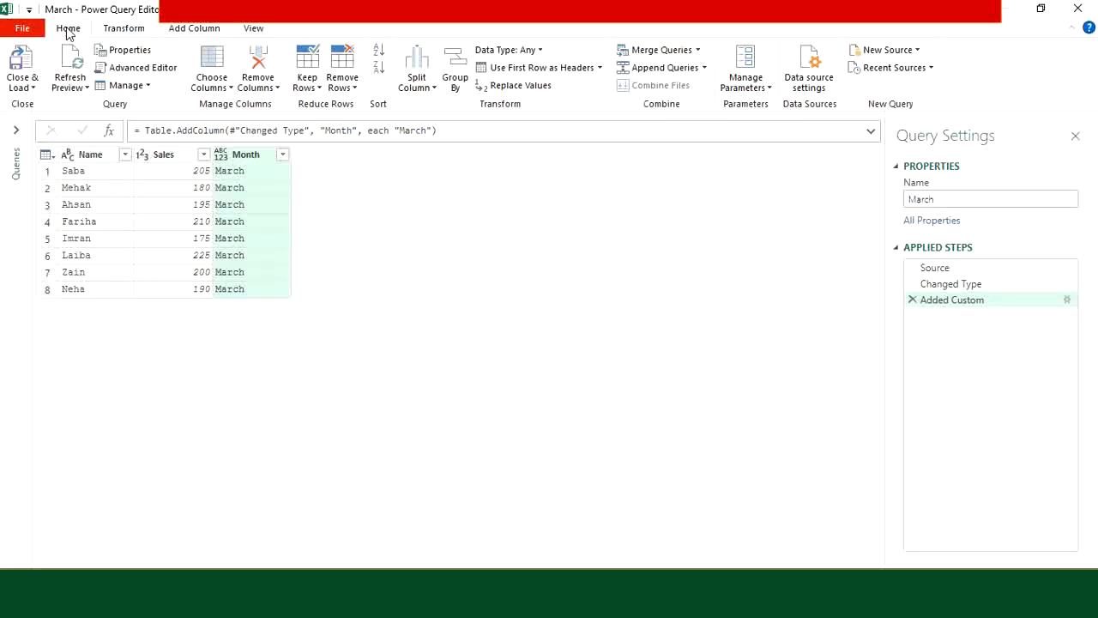
{"action": "left_click", "coordinate": [915, 54]}
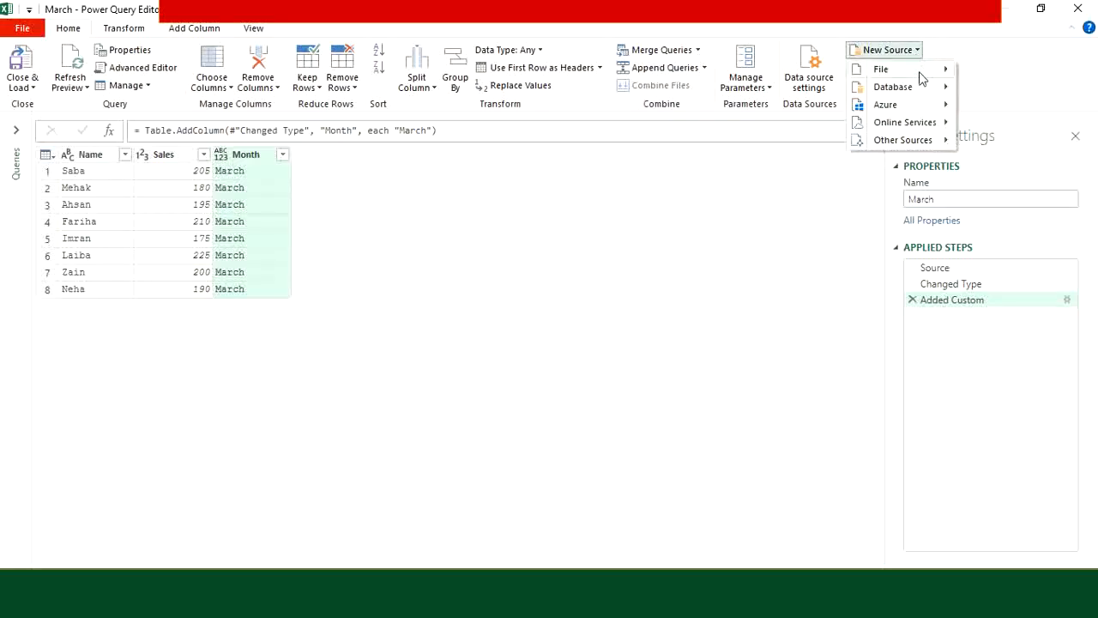
{"action": "mouse_move", "coordinate": [921, 71]}
{"action": "left_click", "coordinate": [1006, 87]}
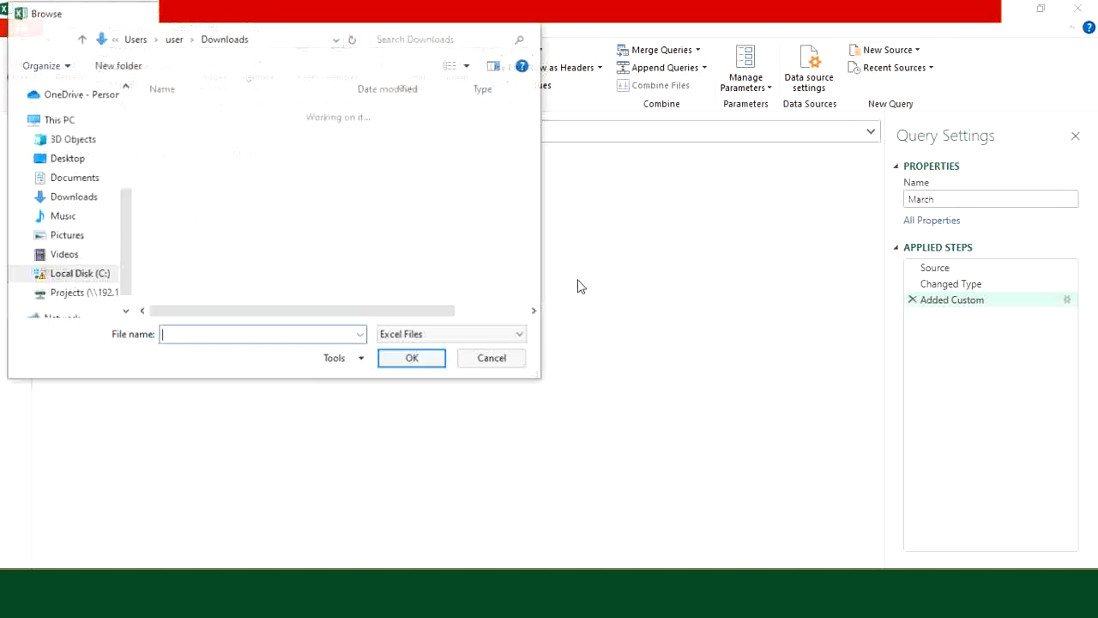
{"action": "left_click_drag", "start_coordinate": [274, 21], "coordinate": [626, 79]}
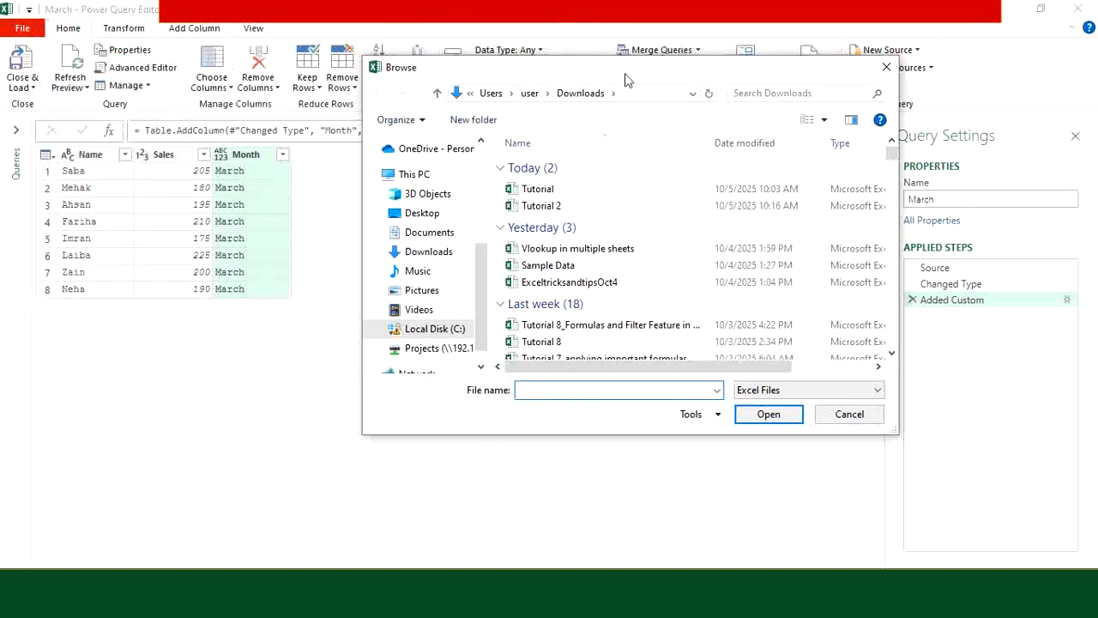
{"action": "double_click", "coordinate": [560, 208]}
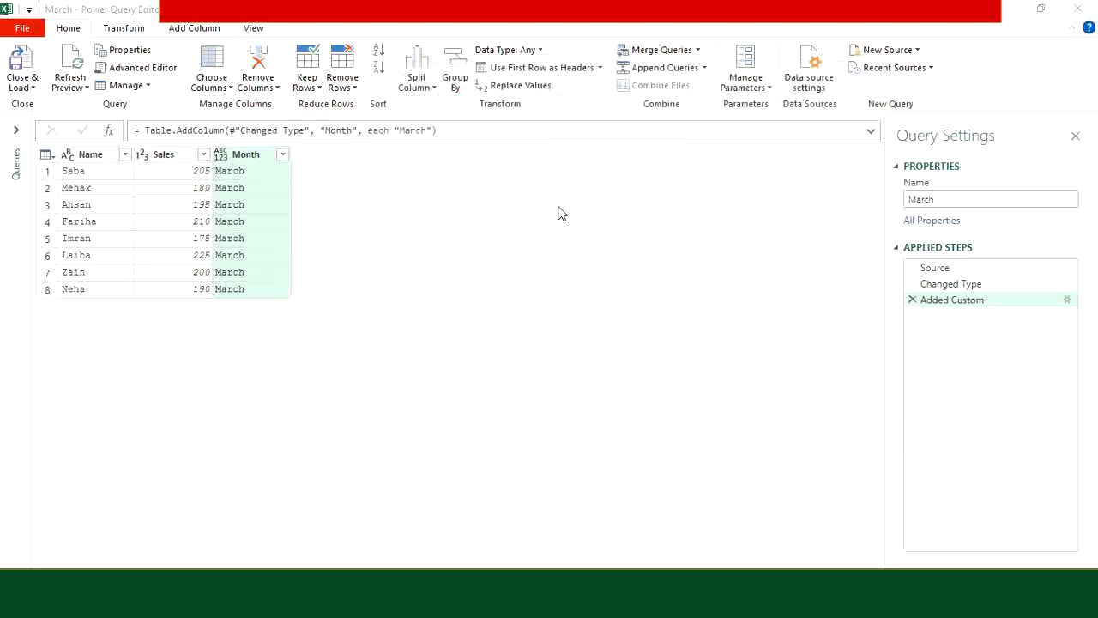
Enable selecting multiple items and import the Feb and Jan sheets of the workbook as queries.
{"action": "left_click", "coordinate": [225, 101]}
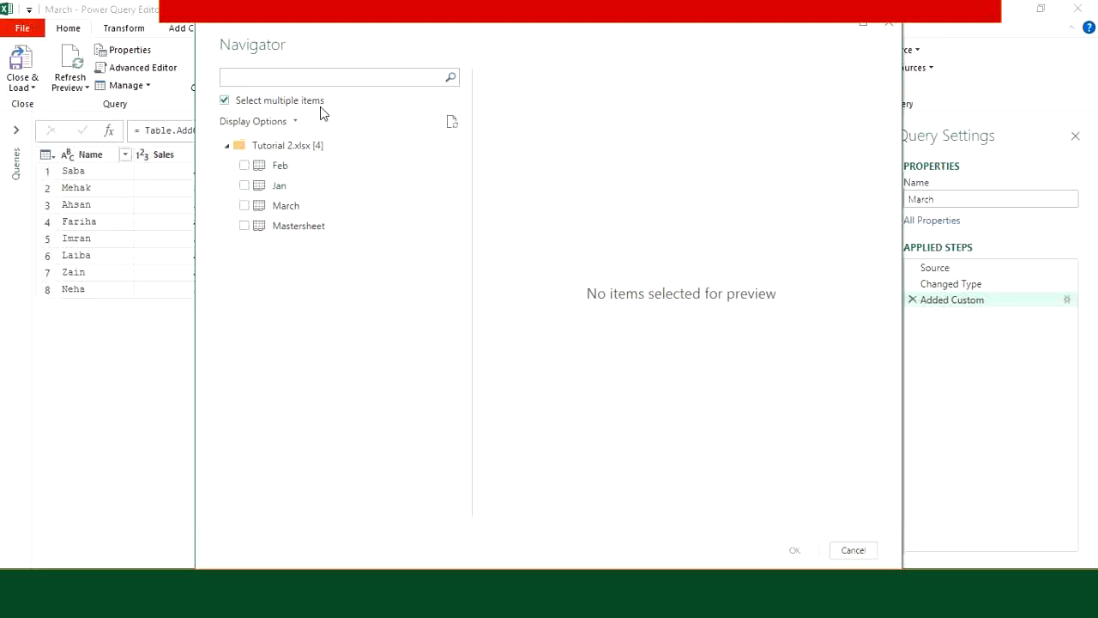
{"action": "left_click", "coordinate": [246, 170]}
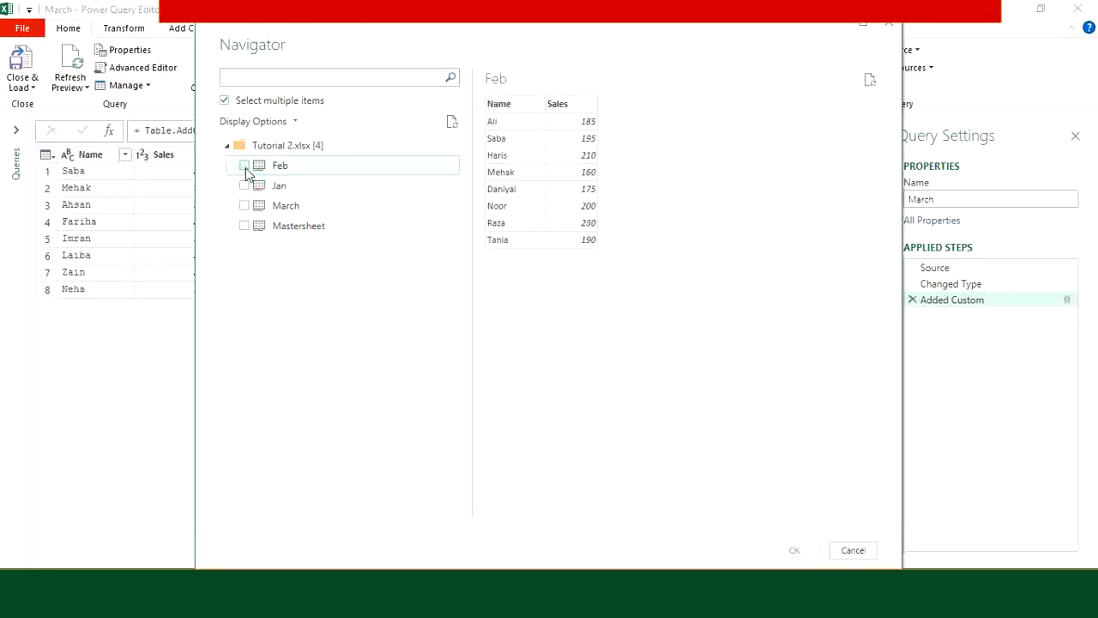
{"action": "left_click", "coordinate": [245, 165]}
{"action": "left_click", "coordinate": [244, 186]}
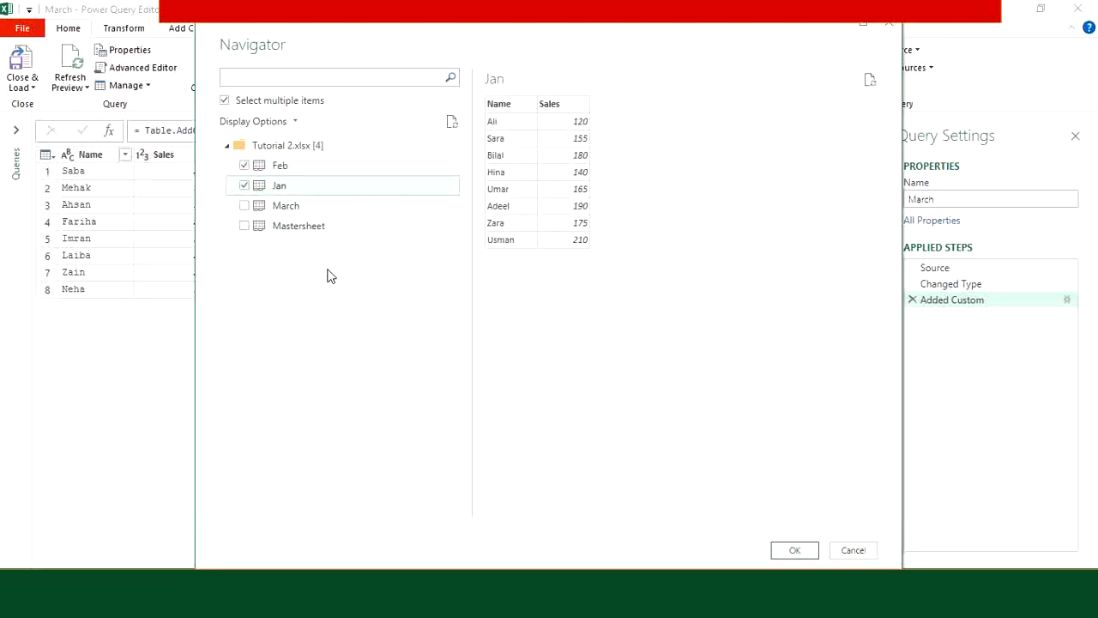
{"action": "left_click", "coordinate": [778, 550]}
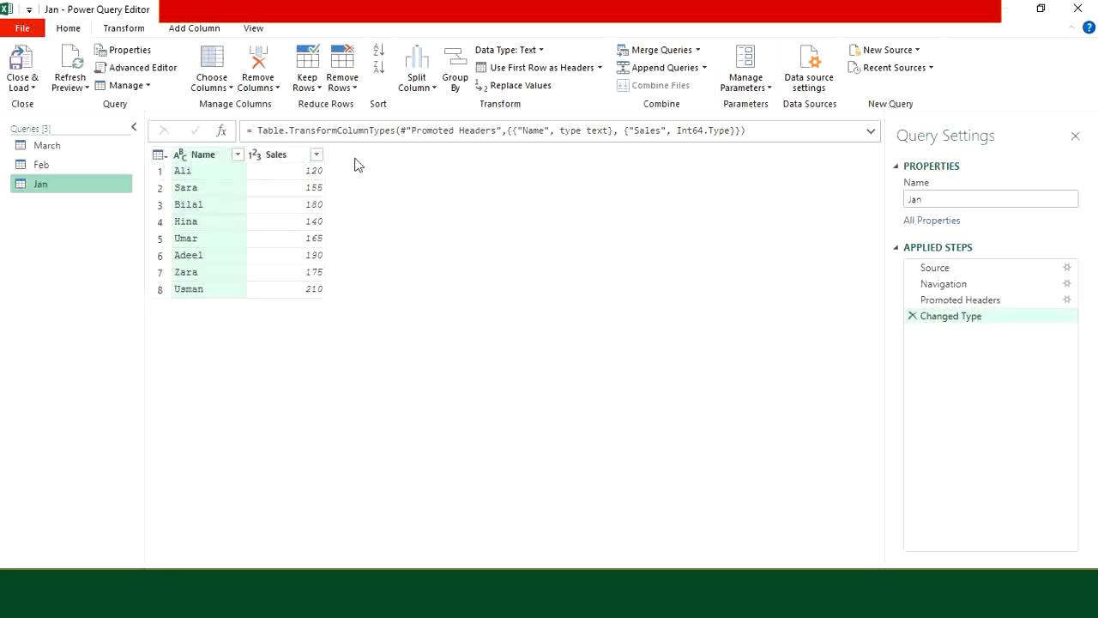
Add a custom column named Month with the formula ="Jan" to the Jan query.
{"action": "left_click", "coordinate": [288, 155]}
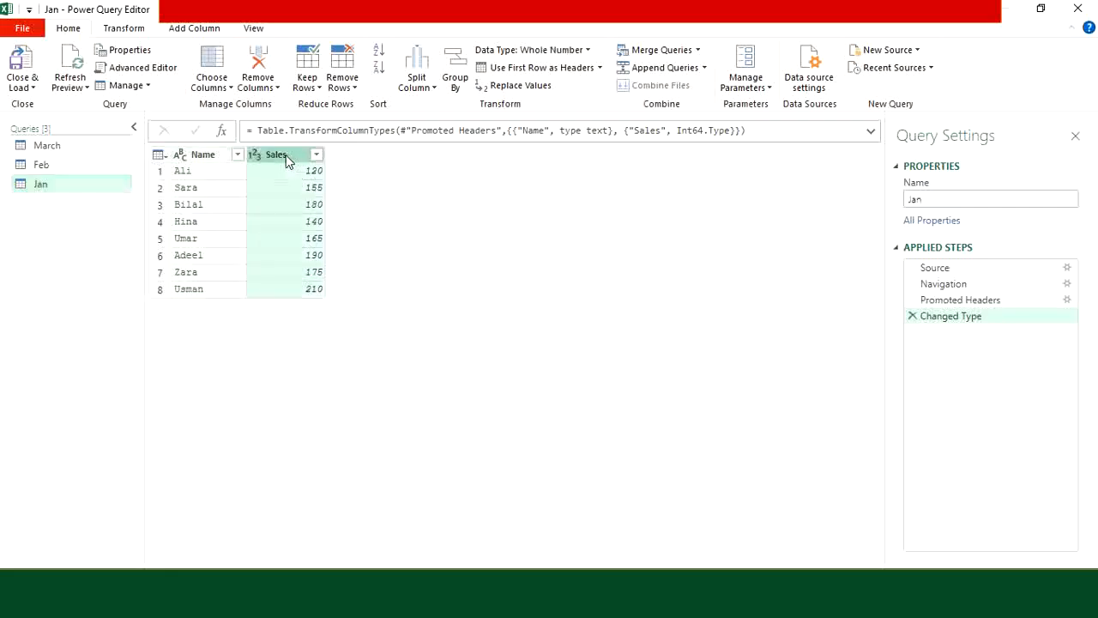
{"action": "left_click", "coordinate": [188, 30]}
{"action": "left_click", "coordinate": [86, 86]}
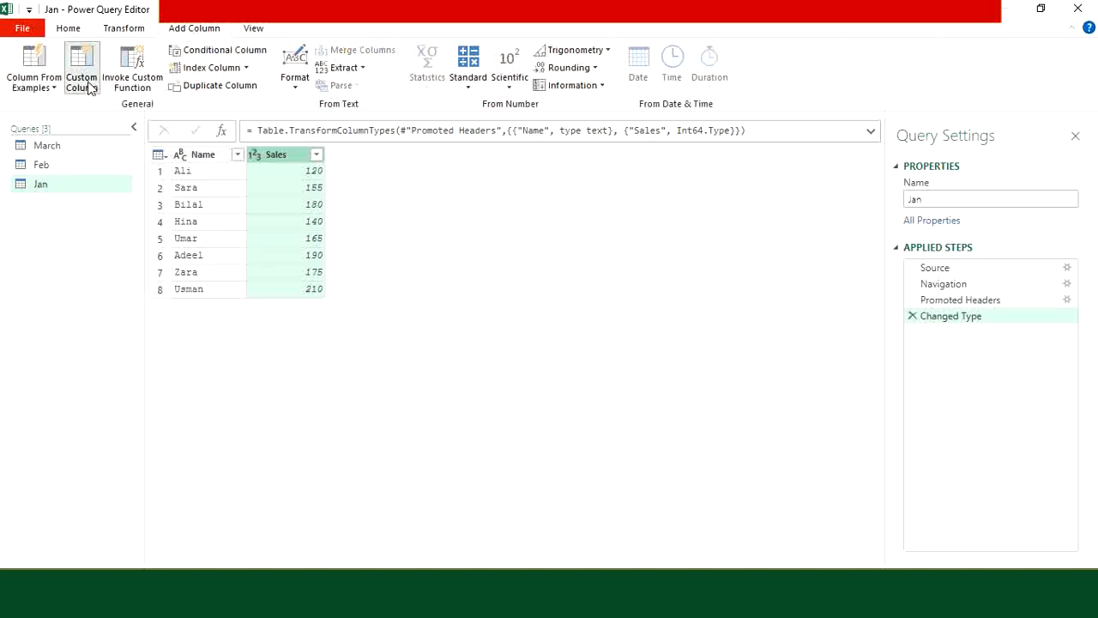
{"action": "key", "text": "BackSpace"}
{"action": "key", "text": "BackSpace"}
{"action": "key", "text": "BackSpace"}
{"action": "key", "text": "BackSpace"}
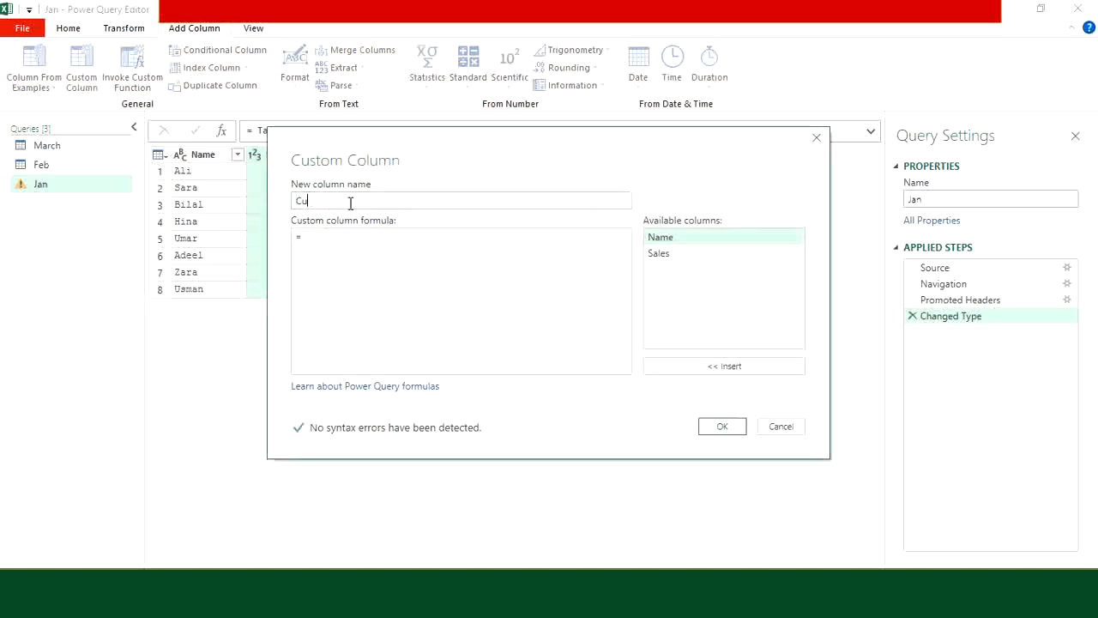
{"action": "type", "text": "Month"}
{"action": "left_click", "coordinate": [320, 233]}
{"action": "type", "text": "\""}
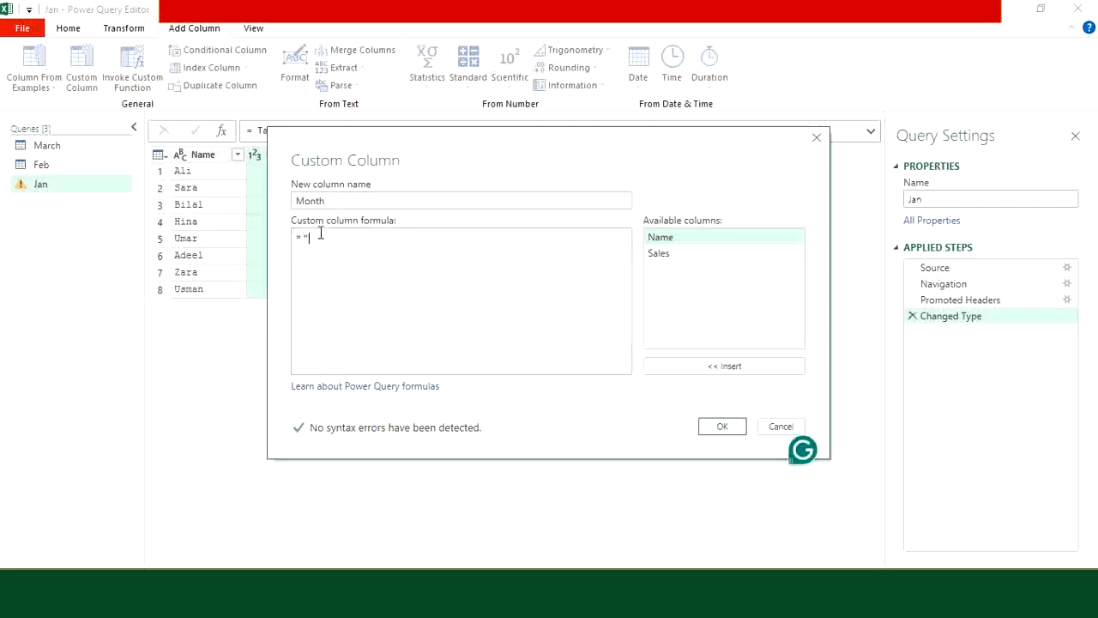
{"action": "type", "text": "Jan\""}
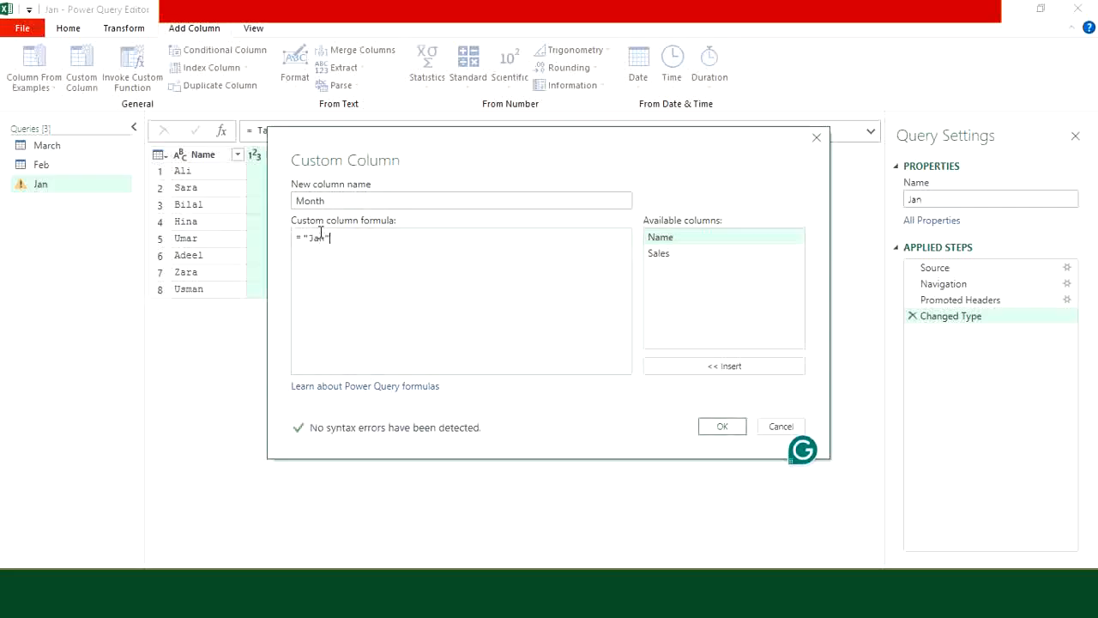
{"action": "left_click", "coordinate": [724, 430]}
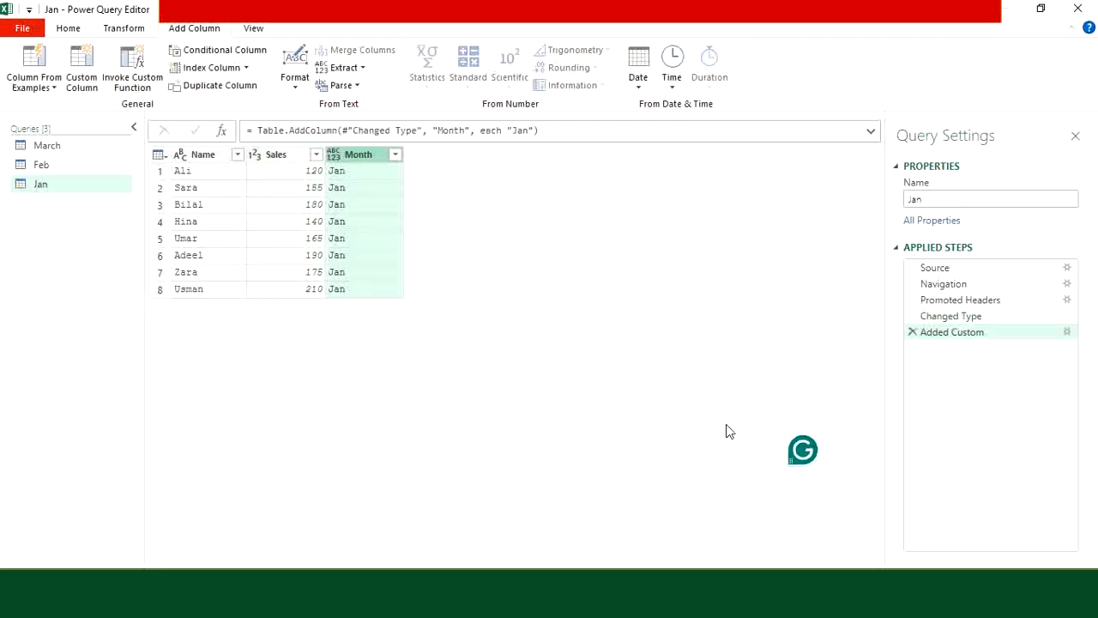
Add a custom column named Month with the formula ="Feb" to the Feb query.
{"action": "left_click", "coordinate": [73, 168]}
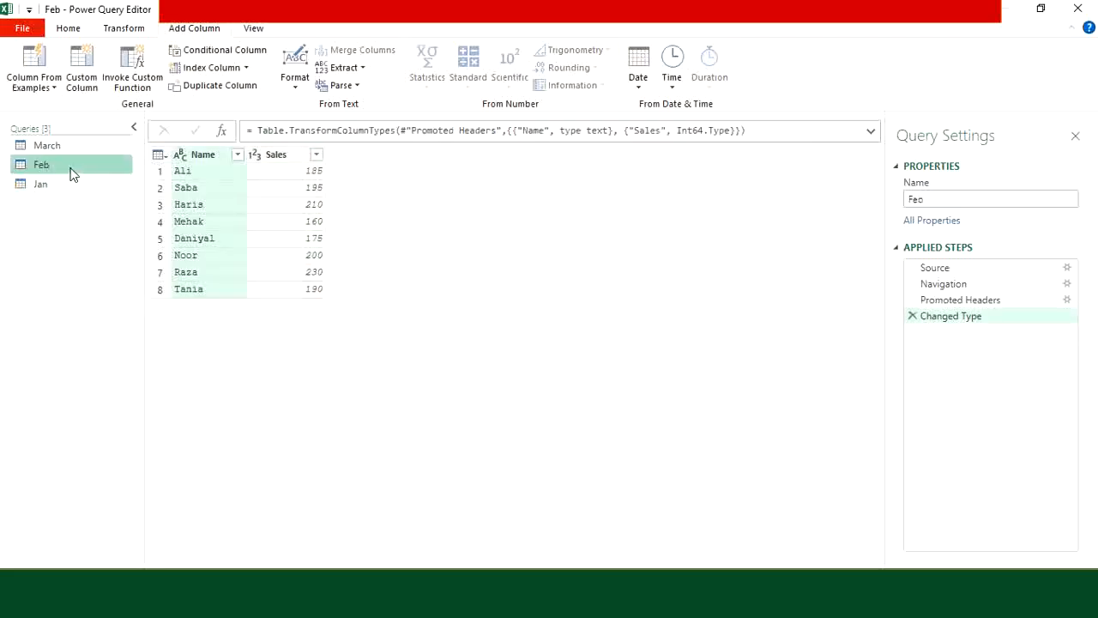
{"action": "left_click", "coordinate": [276, 155]}
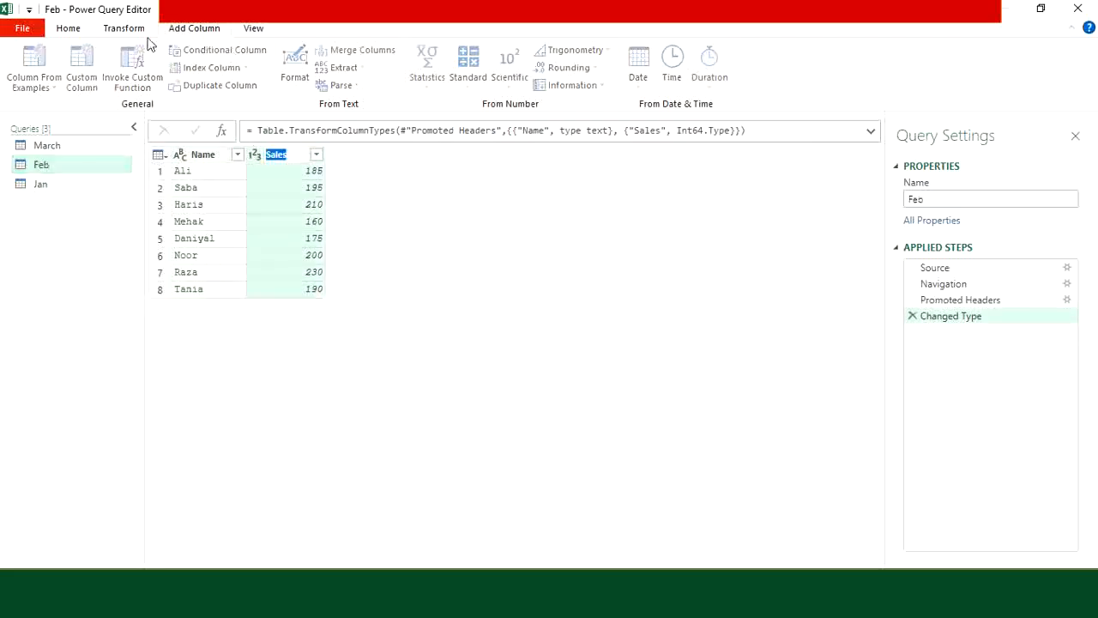
{"action": "left_click", "coordinate": [86, 79]}
{"action": "key", "text": "BackSpace"}
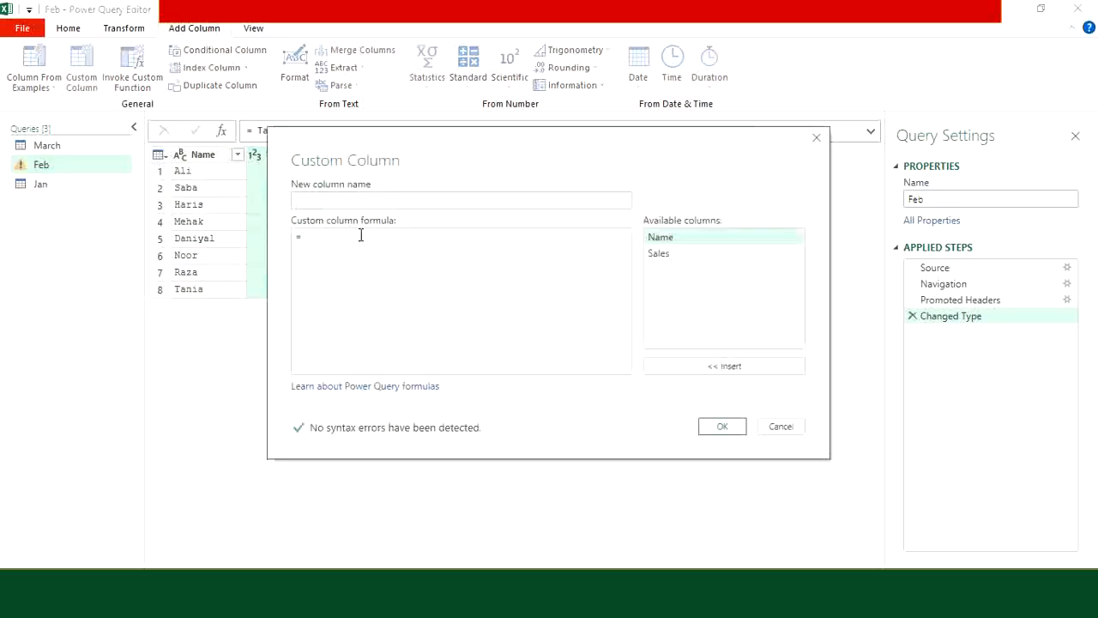
{"action": "type", "text": "Month"}
{"action": "left_click", "coordinate": [313, 241]}
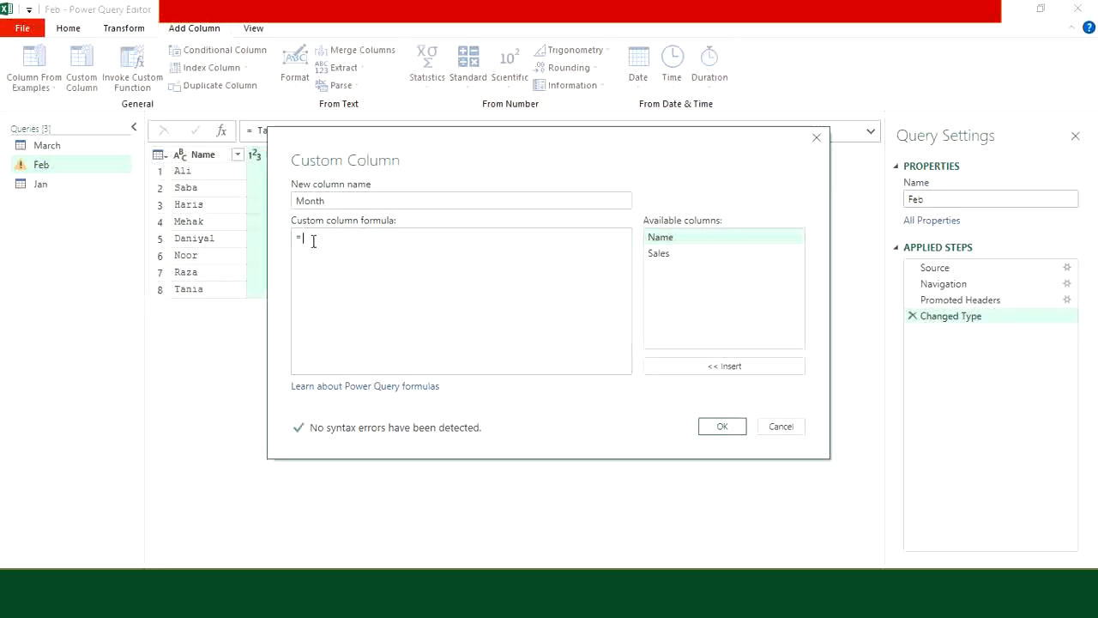
{"action": "type", "text": "\"Feb\""}
{"action": "key", "text": "Return"}
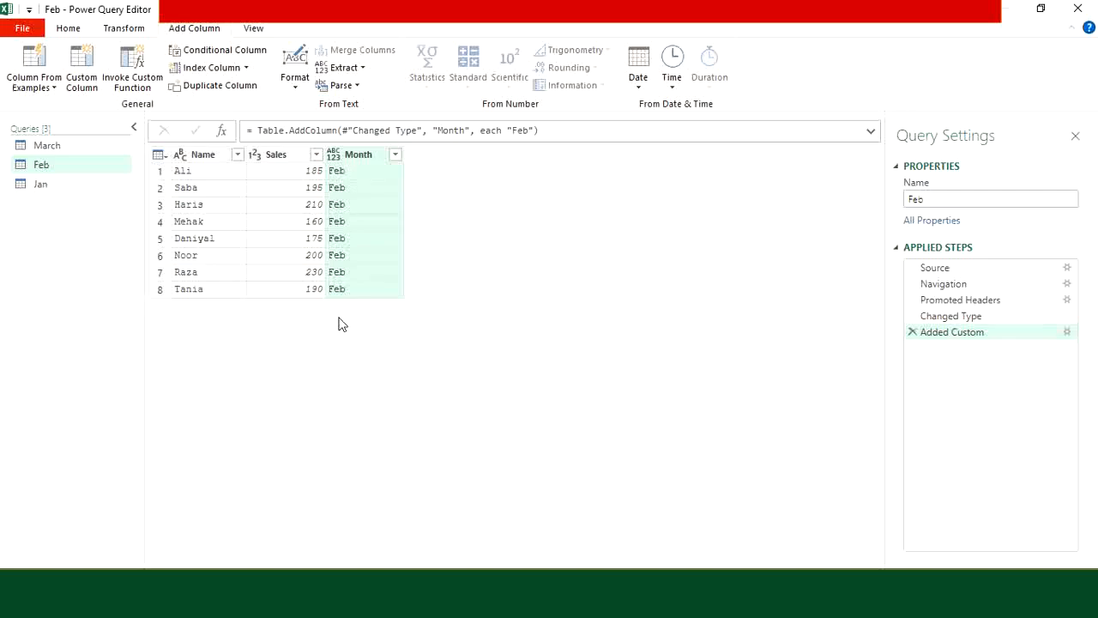
Append three tables, Feb, March and Jan in that order, as a new query.
{"action": "left_click", "coordinate": [72, 31]}
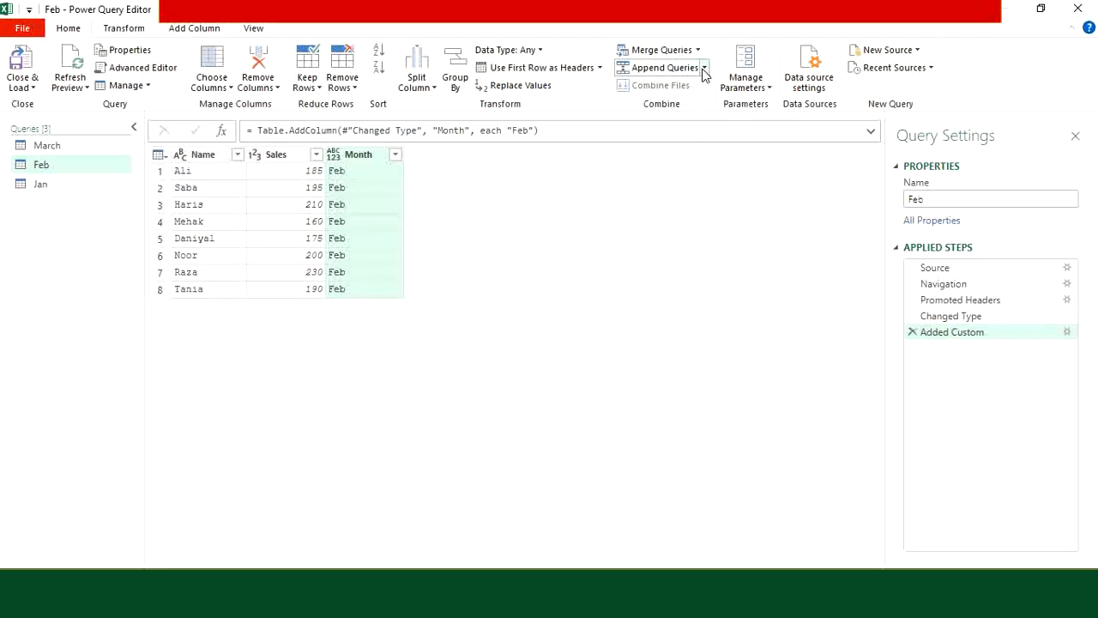
{"action": "left_click", "coordinate": [704, 68]}
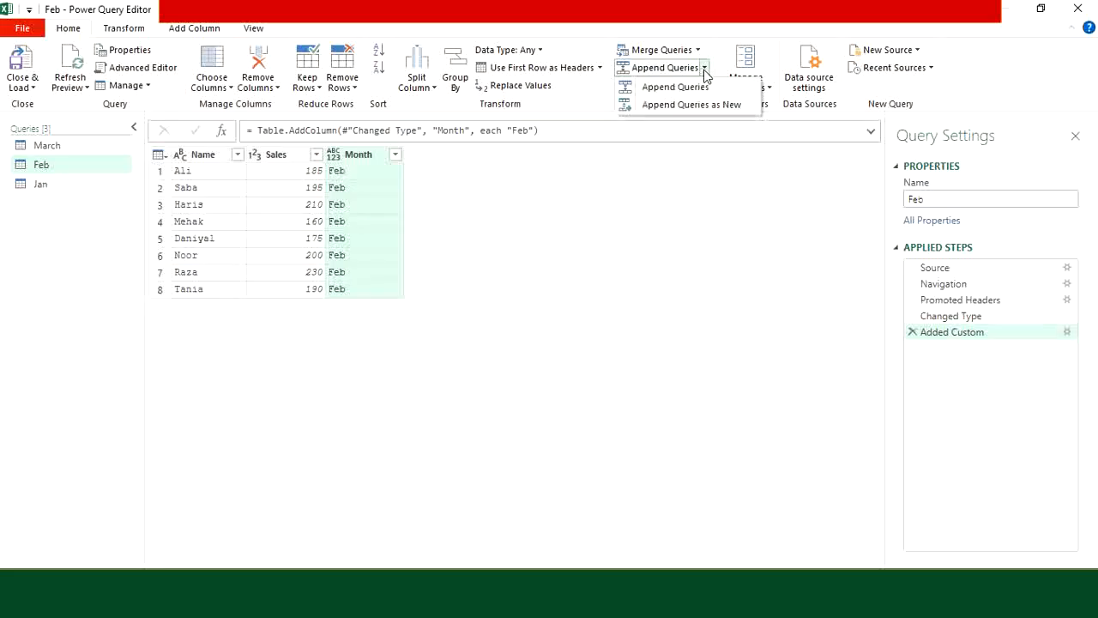
{"action": "left_click", "coordinate": [716, 104]}
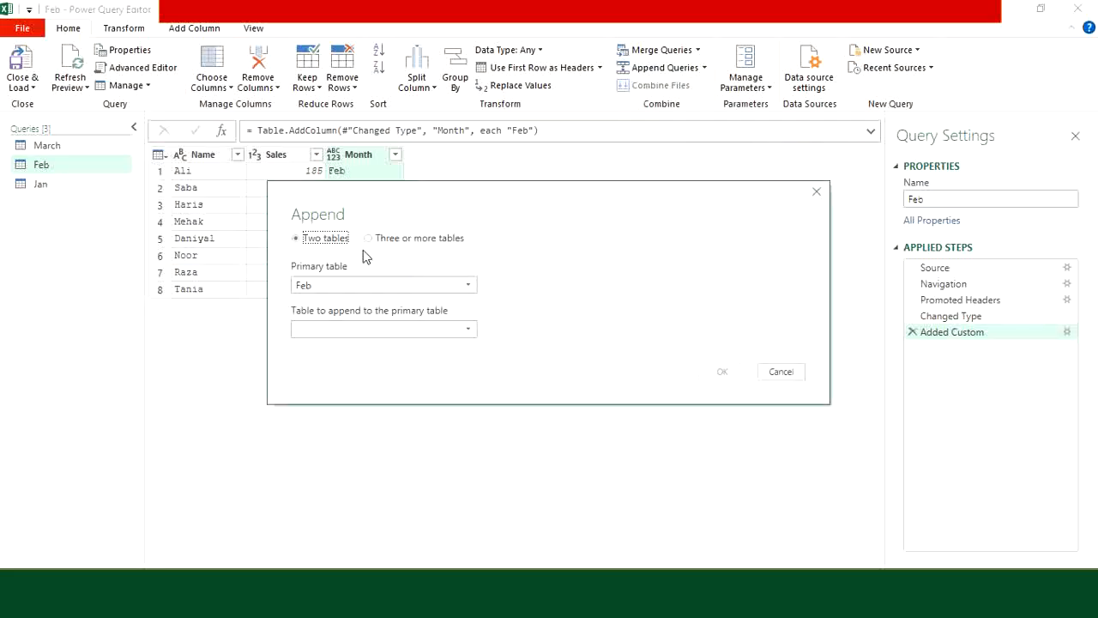
{"action": "left_click", "coordinate": [369, 239]}
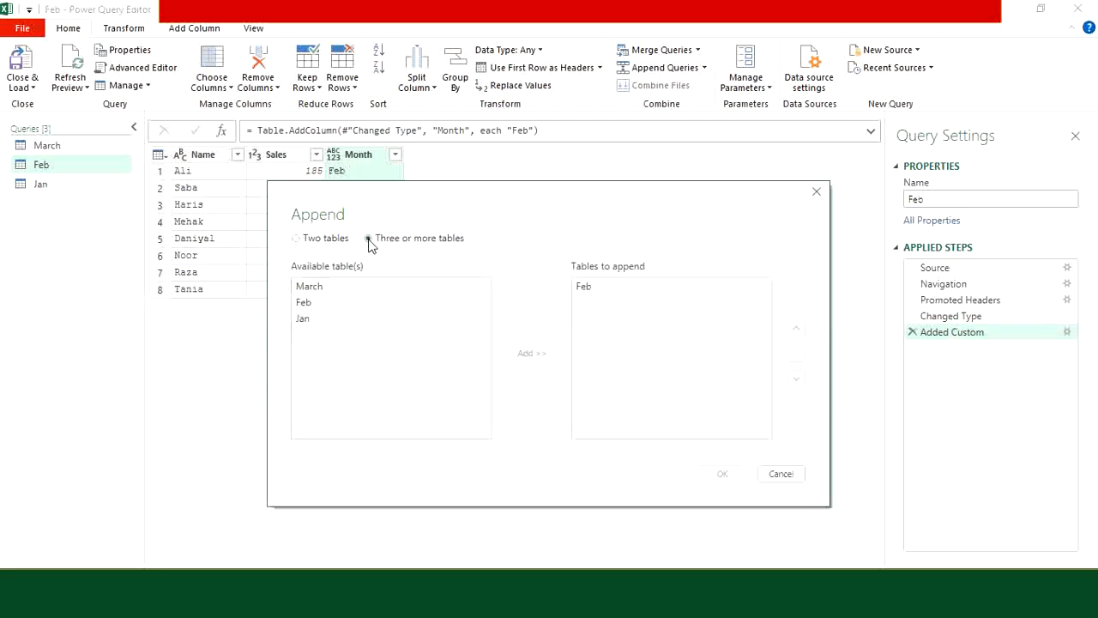
{"action": "double_click", "coordinate": [311, 287]}
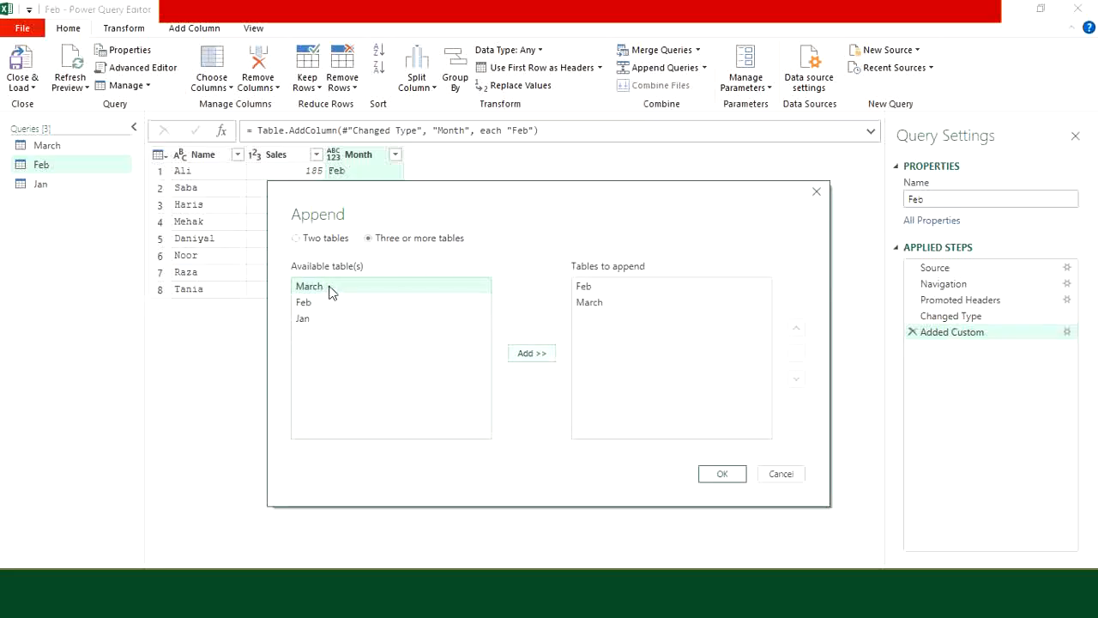
{"action": "left_click", "coordinate": [313, 319]}
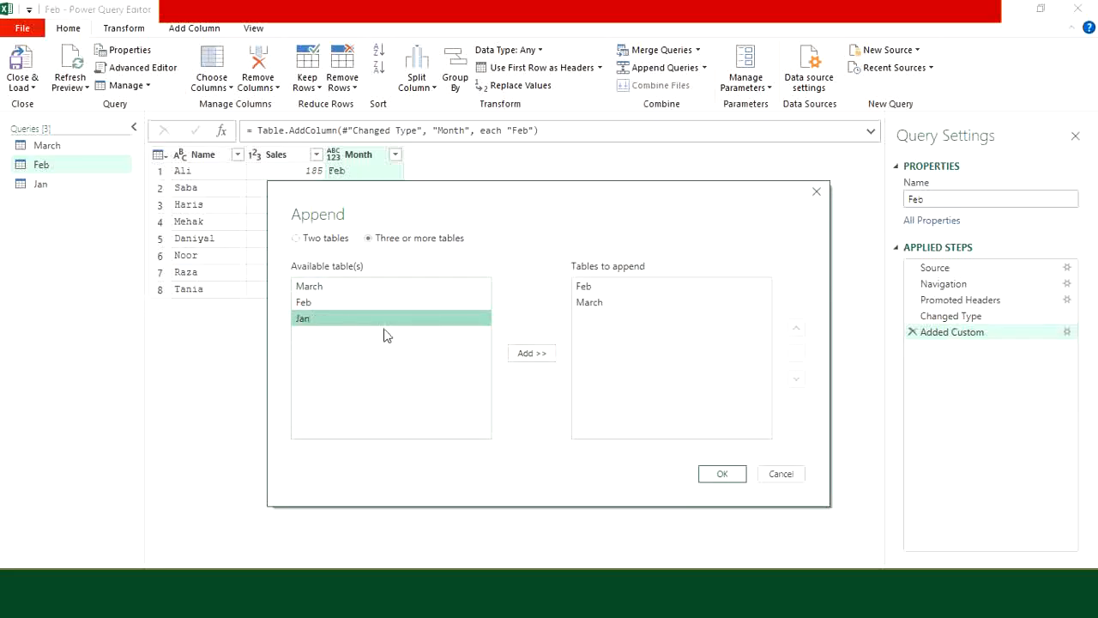
{"action": "left_click", "coordinate": [519, 353]}
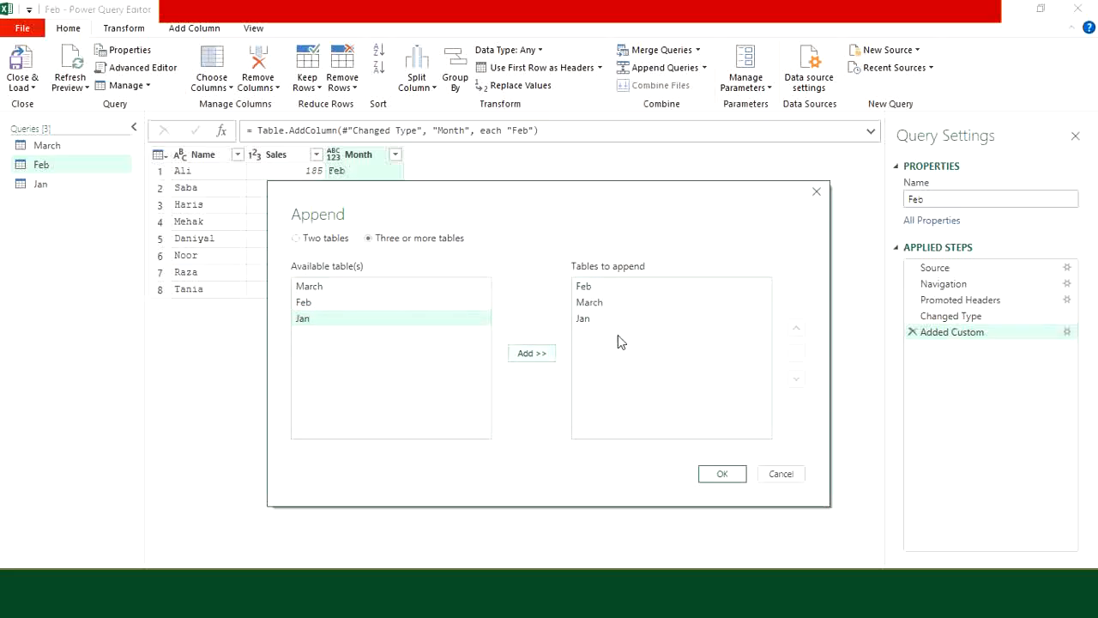
{"action": "left_click", "coordinate": [724, 474]}
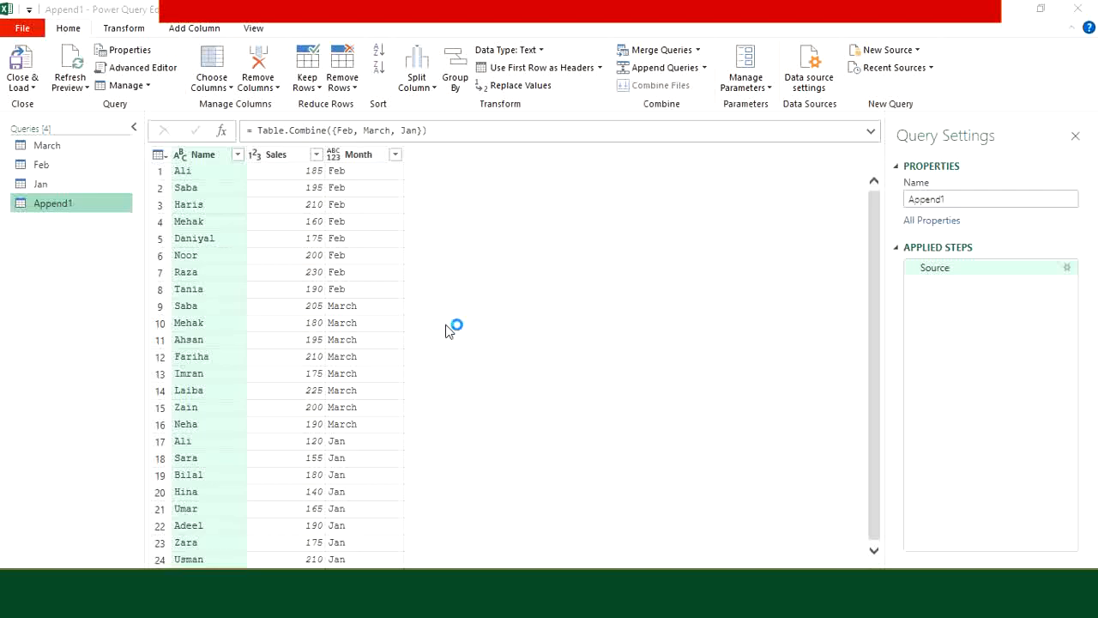
Close the query editor, load the queries into the workbook and look through the combined table.
{"action": "left_click", "coordinate": [29, 85]}
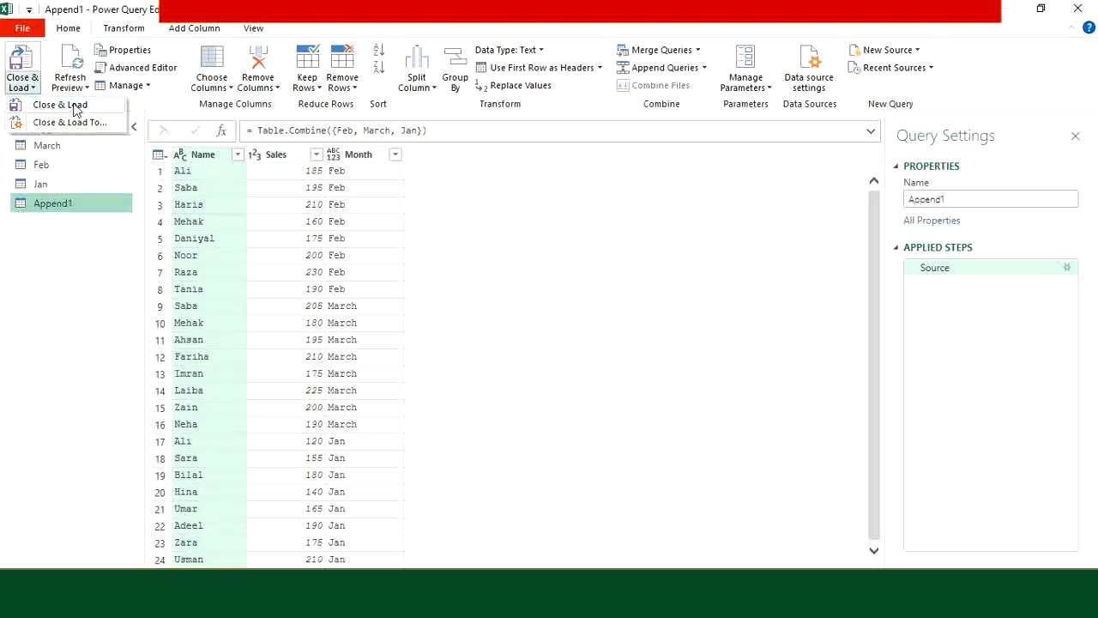
{"action": "left_click", "coordinate": [75, 106]}
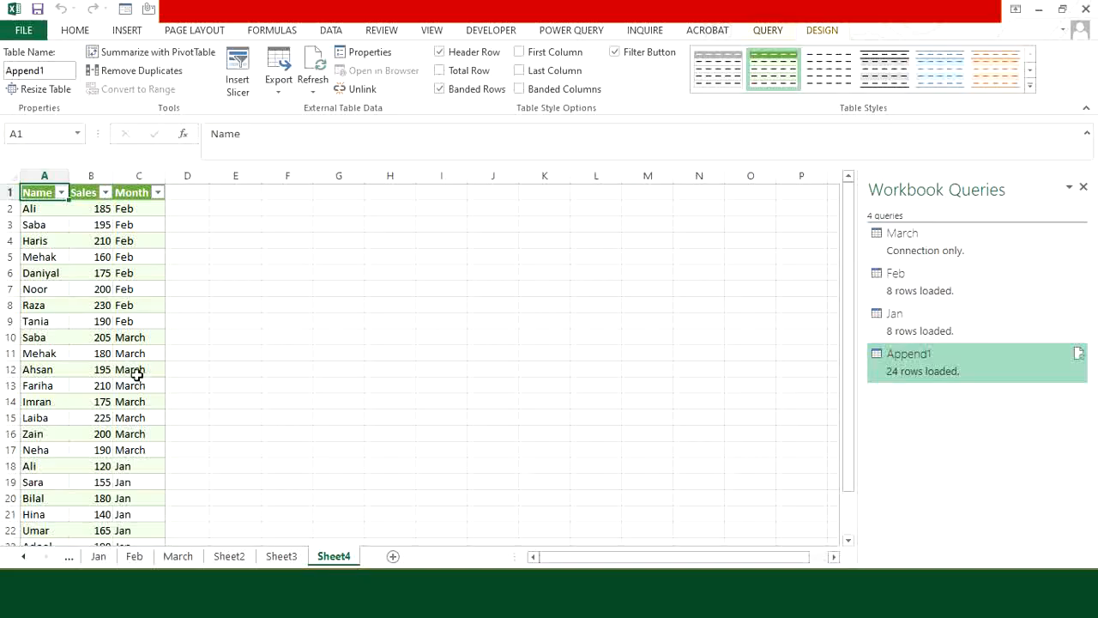
{"action": "scroll", "coordinate": [138, 395], "scroll_direction": "down", "scroll_amount": 2}
{"action": "scroll", "coordinate": [131, 414], "scroll_direction": "up", "scroll_amount": 1}
{"action": "scroll", "coordinate": [131, 414], "scroll_direction": "up", "scroll_amount": 1}
Start a VLOOKUP formula in cell E4 of the Mastersheet with C4&D4 as the lookup value.
{"action": "left_click", "coordinate": [70, 561]}
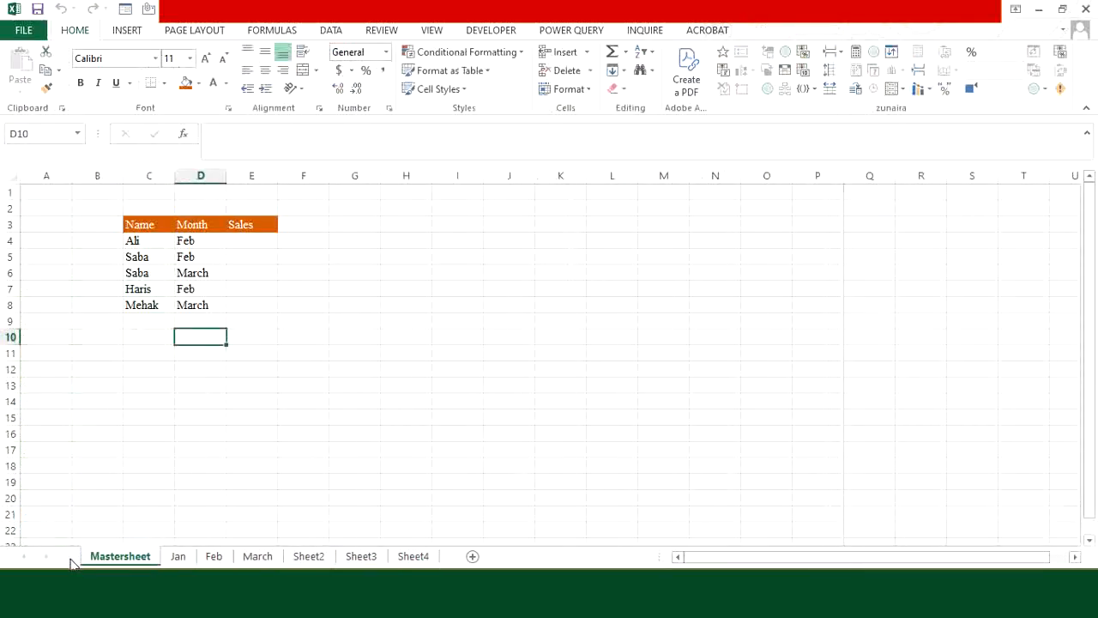
{"action": "left_click", "coordinate": [246, 247]}
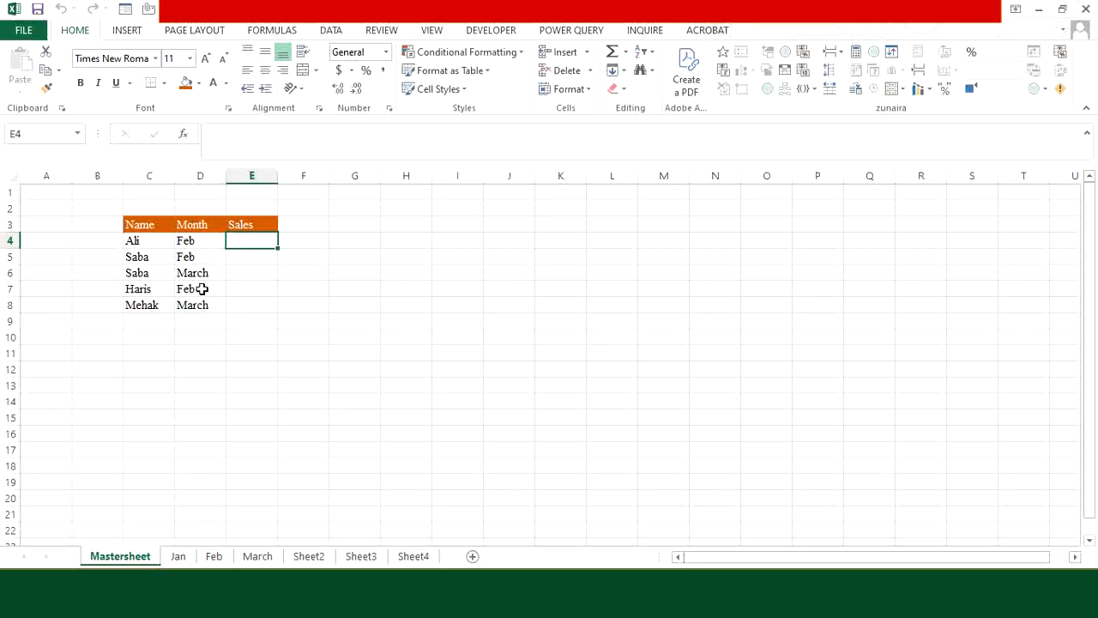
{"action": "type", "text": "="}
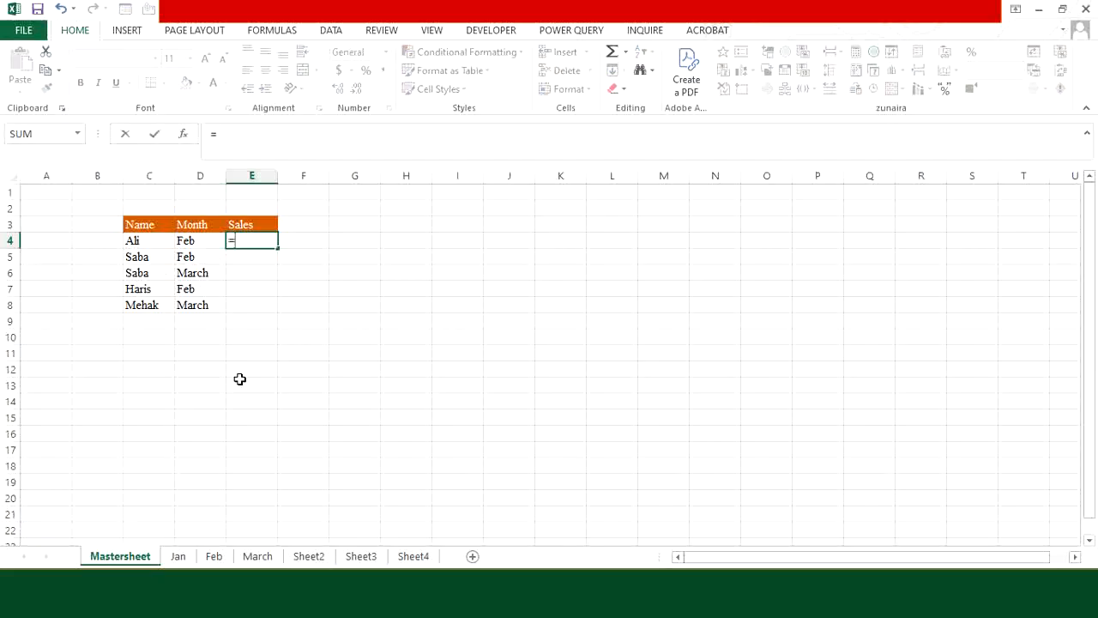
{"action": "type", "text": "VLOOKUP("}
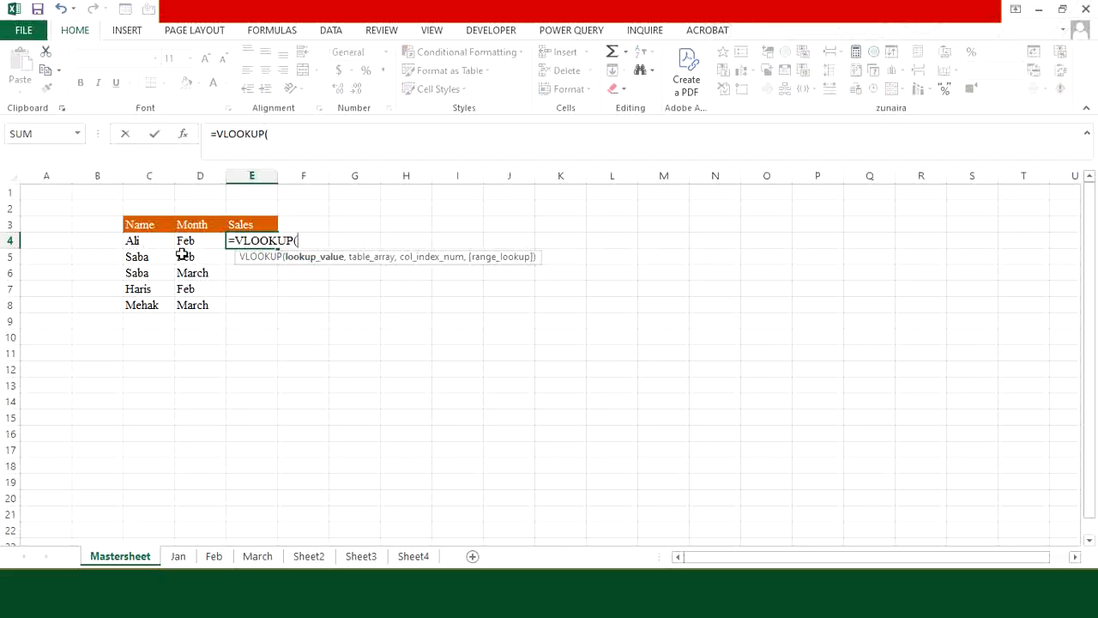
{"action": "left_click", "coordinate": [150, 242]}
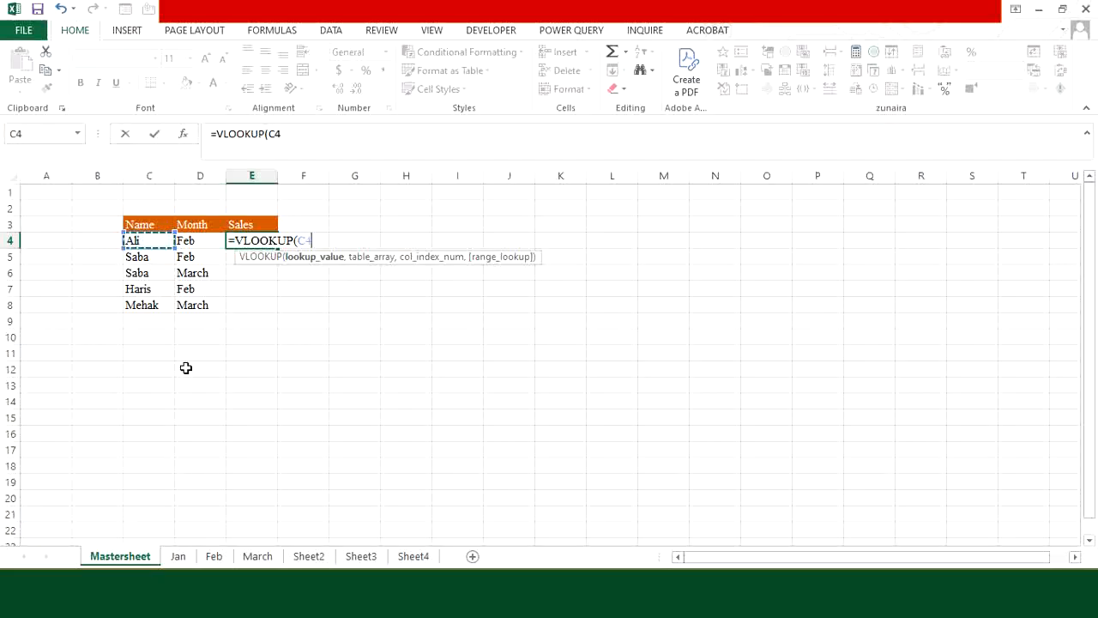
{"action": "type", "text": "&"}
{"action": "left_click", "coordinate": [203, 242]}
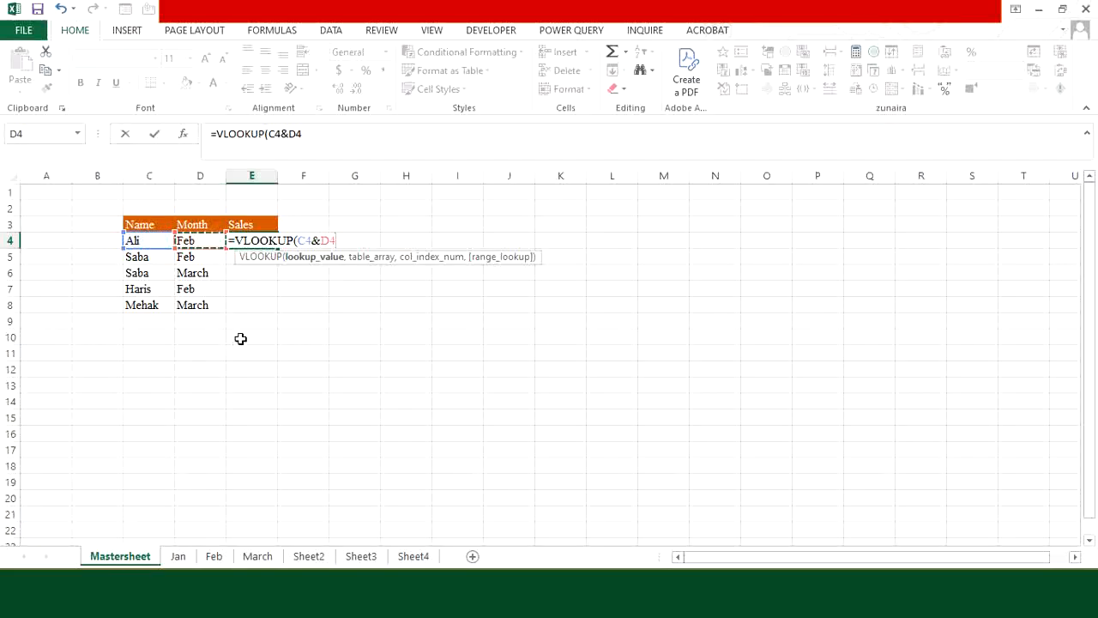
{"action": "type", "text": ","}
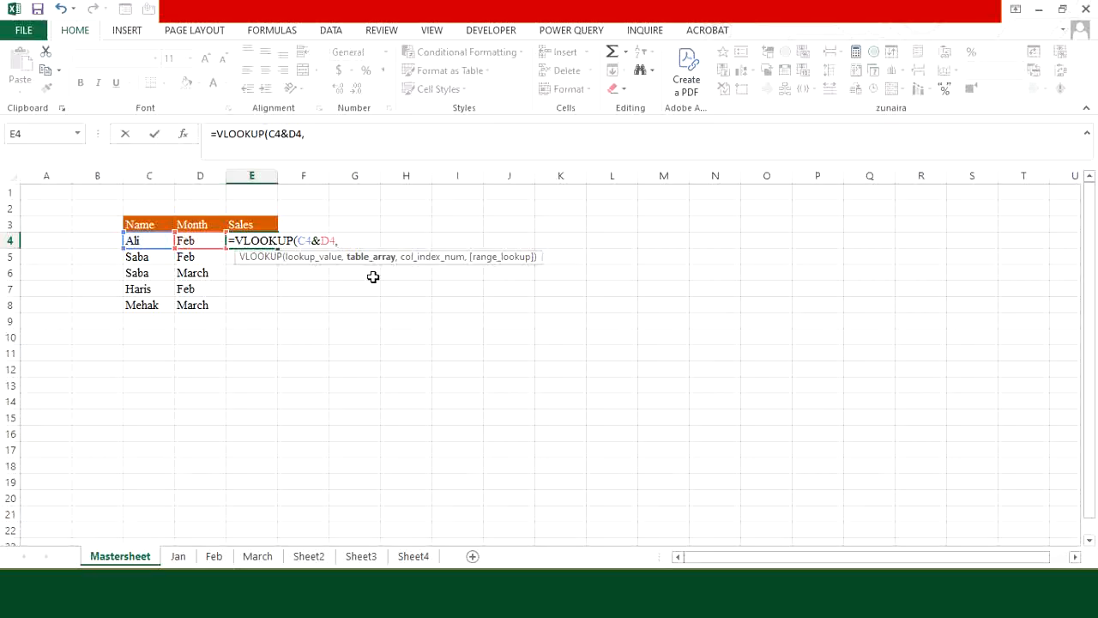
Begin the table array with CHOOSE({1,2}, and reference the Name column of the combined table on Sheet4, Append1[Name].
{"action": "type", "text": "C"}
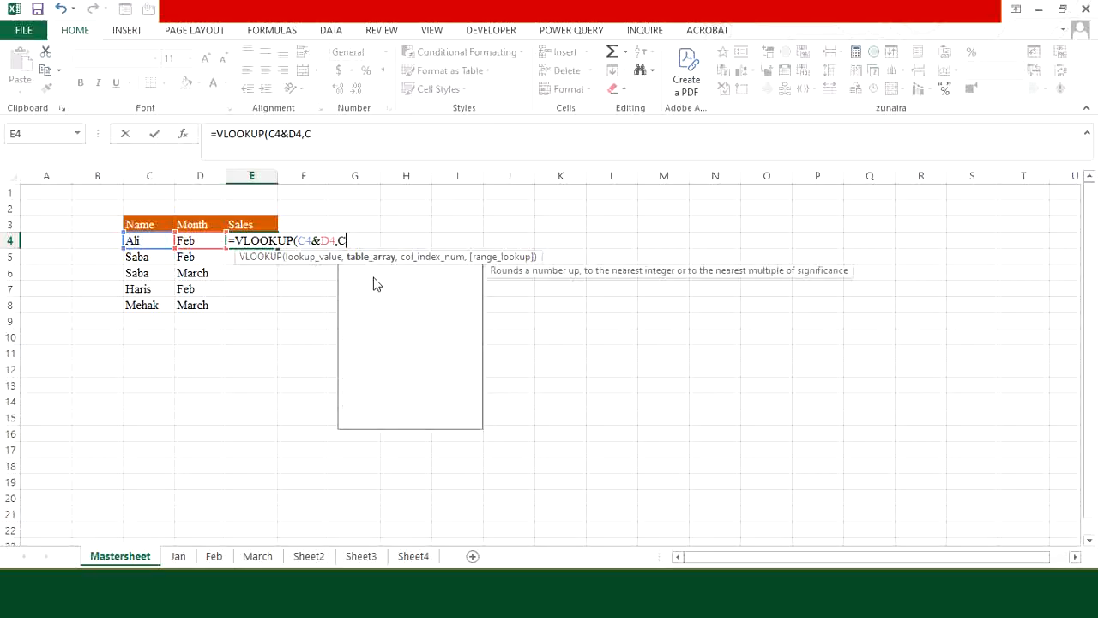
{"action": "type", "text": "HOOSE({"}
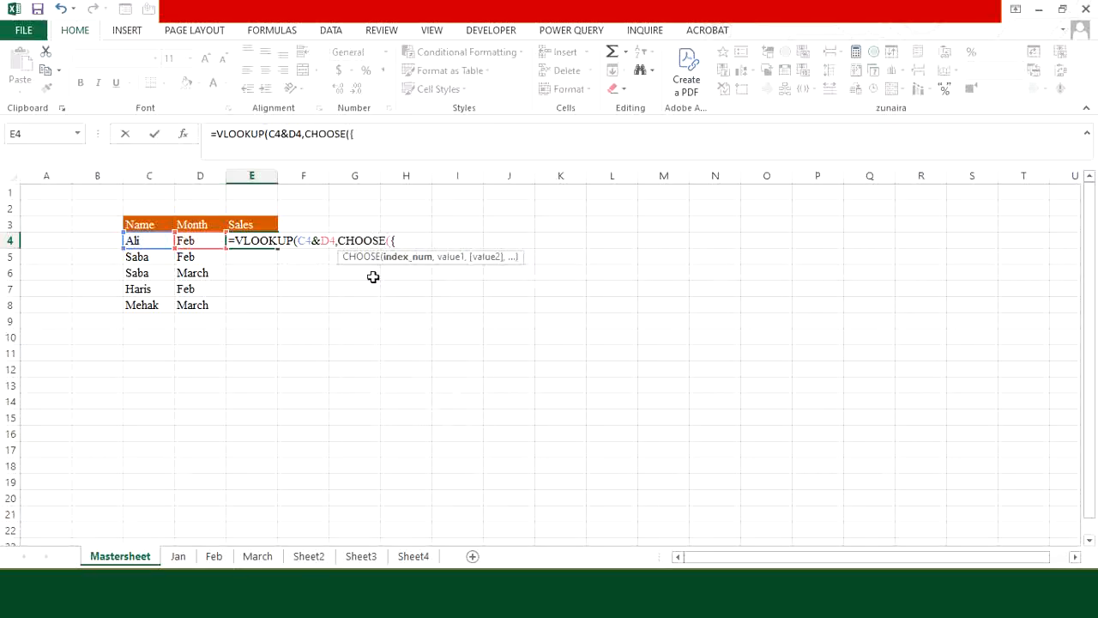
{"action": "type", "text": "1,2},"}
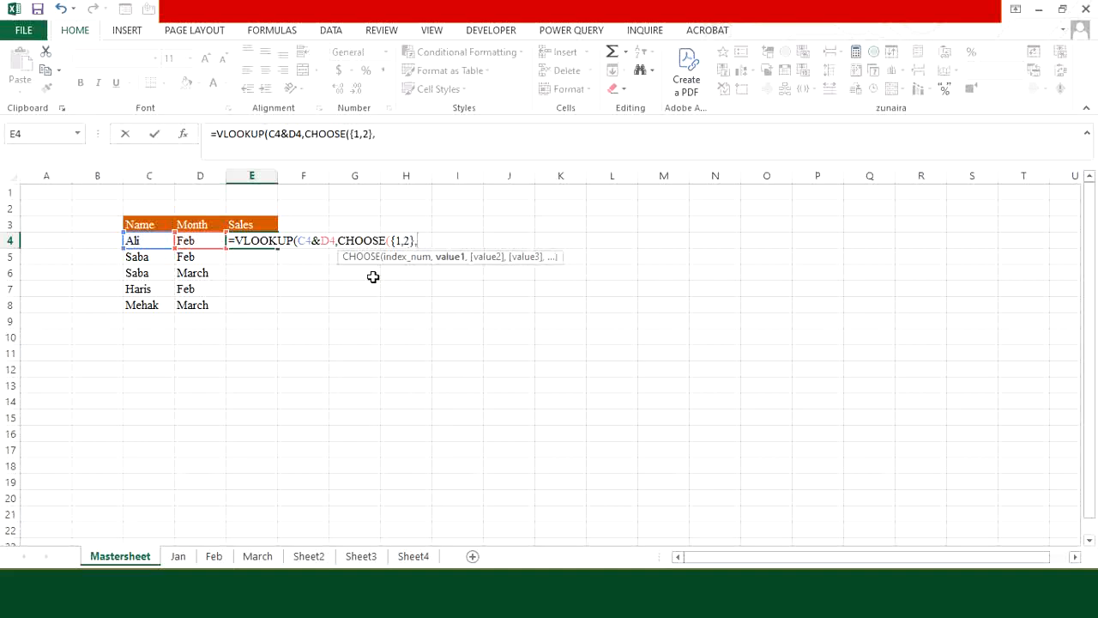
{"action": "left_click", "coordinate": [417, 557]}
{"action": "left_click_drag", "start_coordinate": [40, 209], "coordinate": [46, 510]}
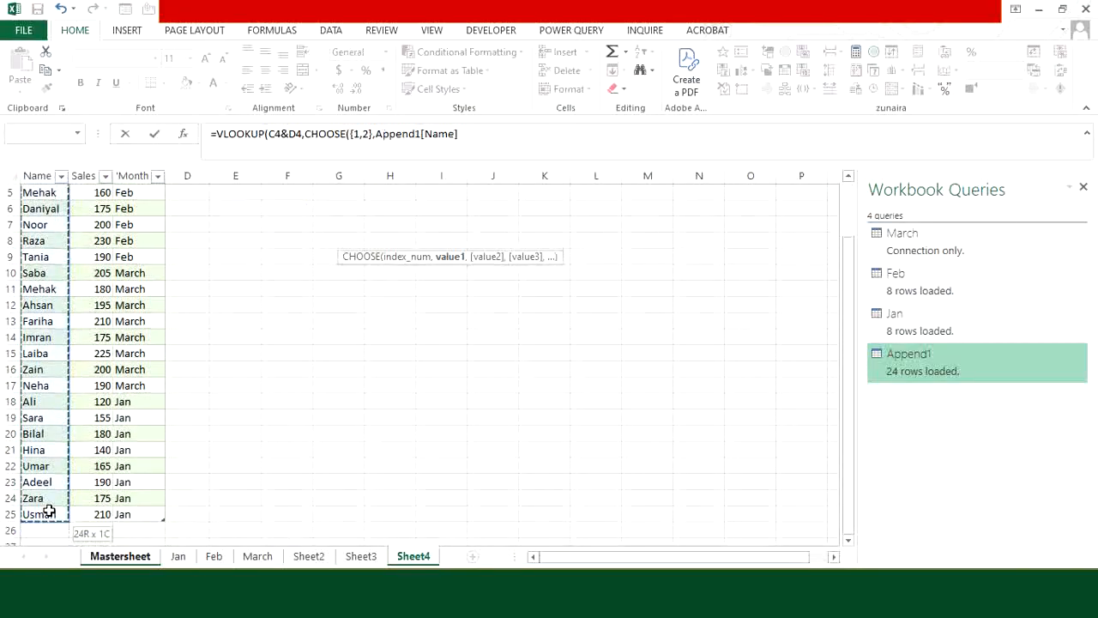
{"action": "left_click", "coordinate": [479, 136]}
Complete the CHOOSE array by joining Append1[Month] to the Name column with & and adding Append1[Sales] as the second value.
{"action": "type", "text": "&"}
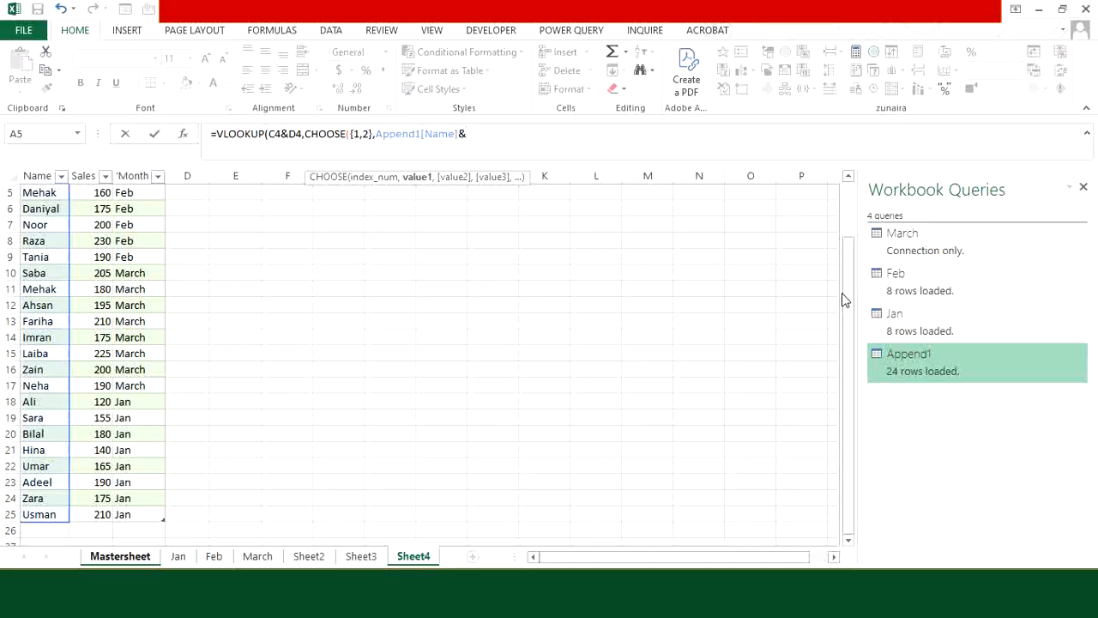
{"action": "left_click_drag", "start_coordinate": [844, 294], "coordinate": [845, 231]}
{"action": "left_click_drag", "start_coordinate": [128, 209], "coordinate": [129, 536]}
{"action": "type", "text": ","}
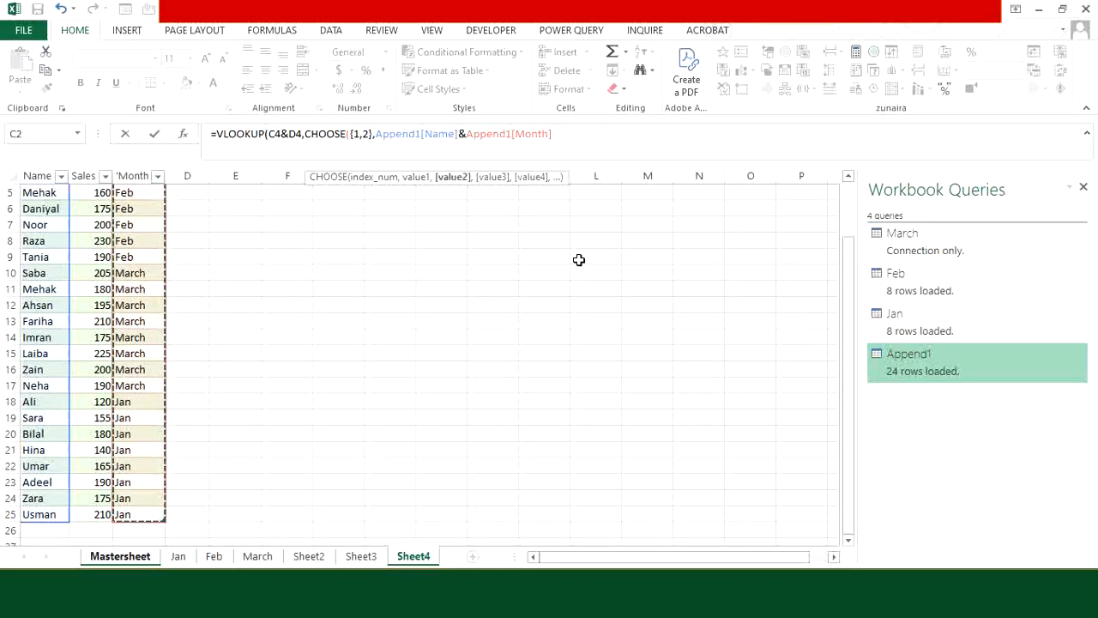
{"action": "left_click_drag", "start_coordinate": [848, 257], "coordinate": [848, 230]}
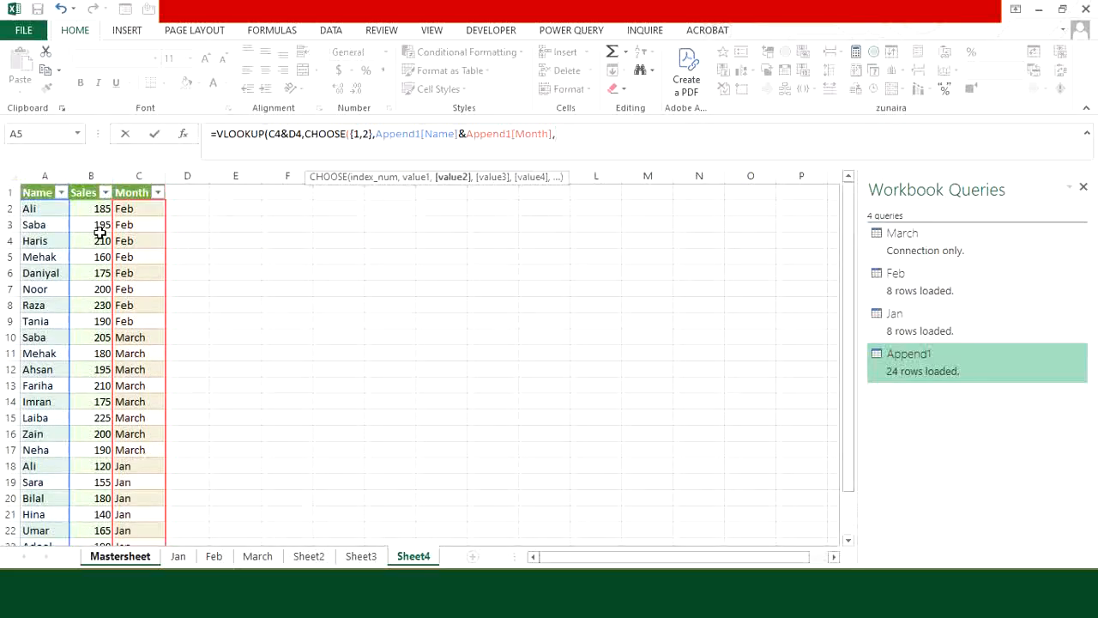
{"action": "left_click_drag", "start_coordinate": [91, 210], "coordinate": [91, 512]}
{"action": "type", "text": ")"}
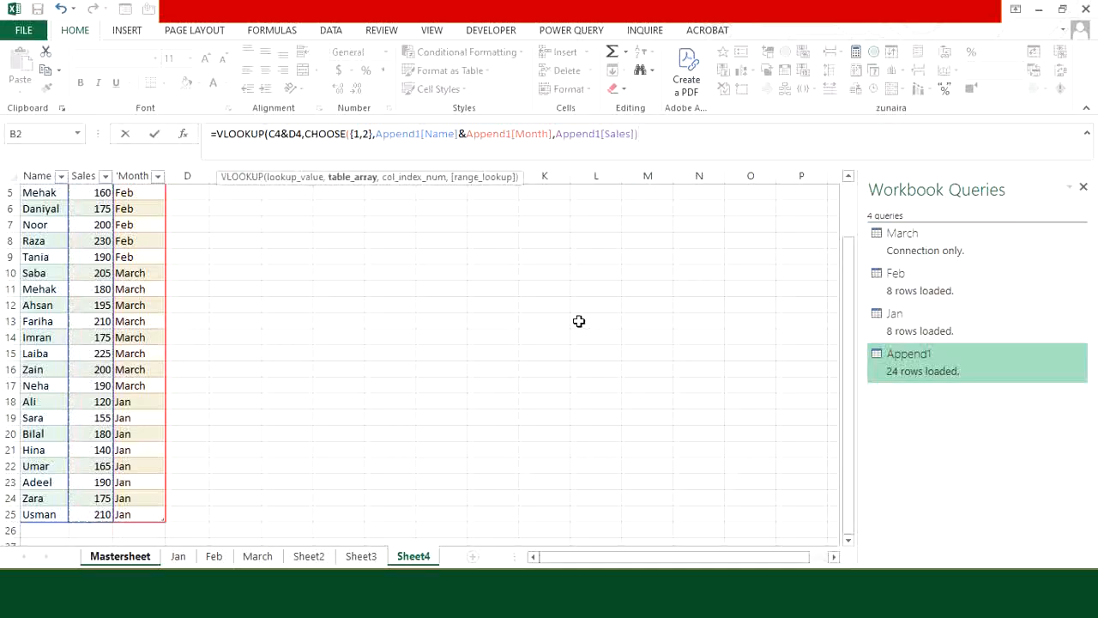
{"action": "scroll", "coordinate": [579, 321], "scroll_direction": "up", "scroll_amount": 2}
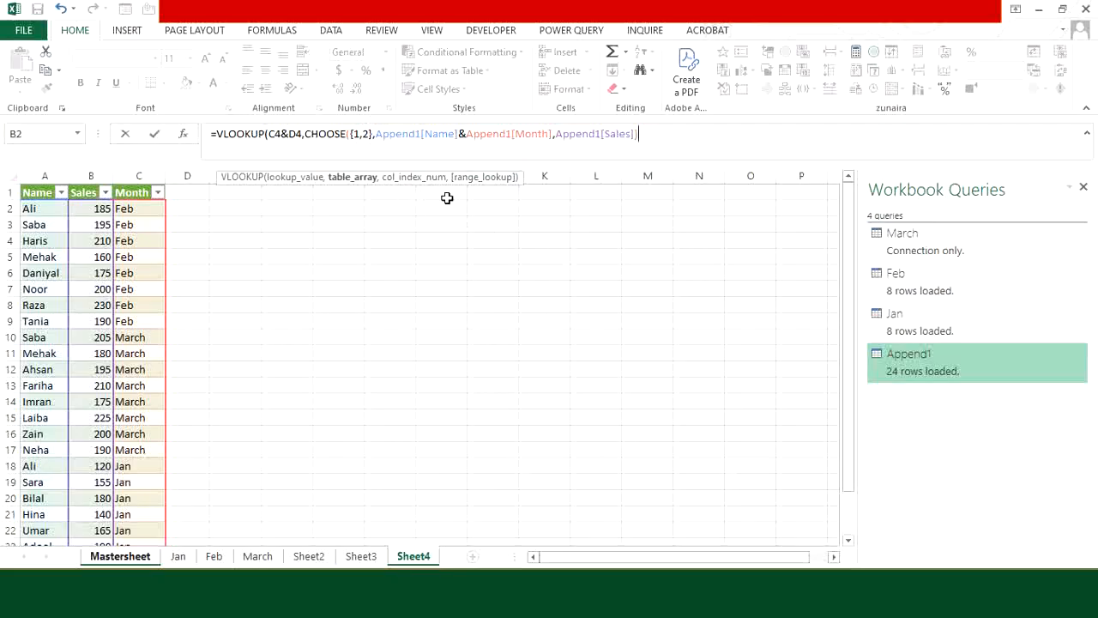
Finish the VLOOKUP with column index 2 and match type 0, enter it as an array formula, and fill it down to E8.
{"action": "type", "text": ","}
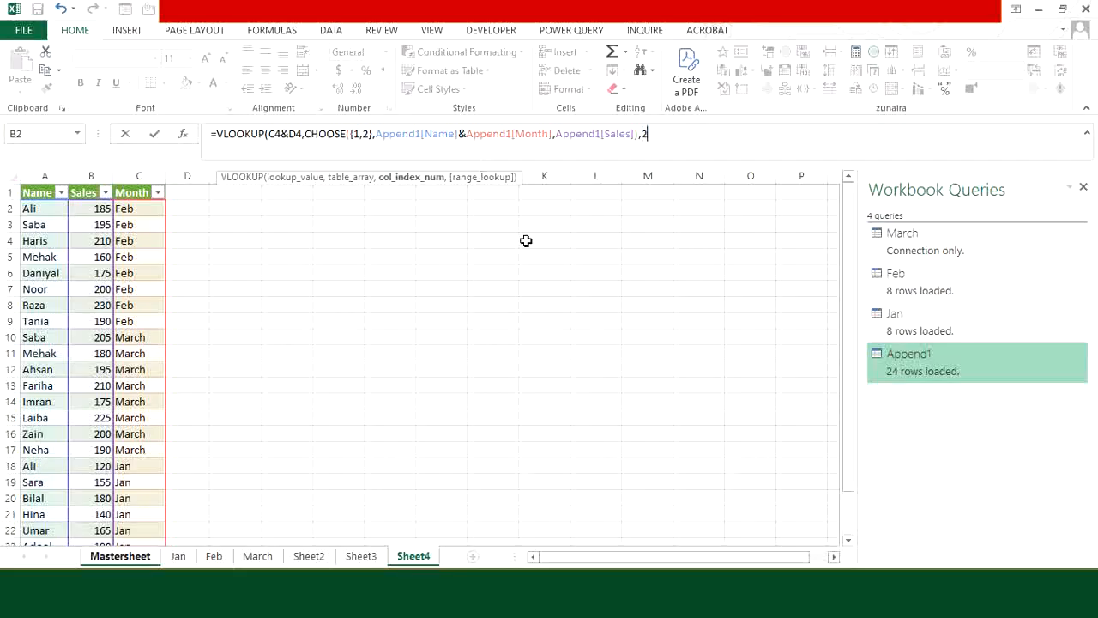
{"action": "type", "text": "2,"}
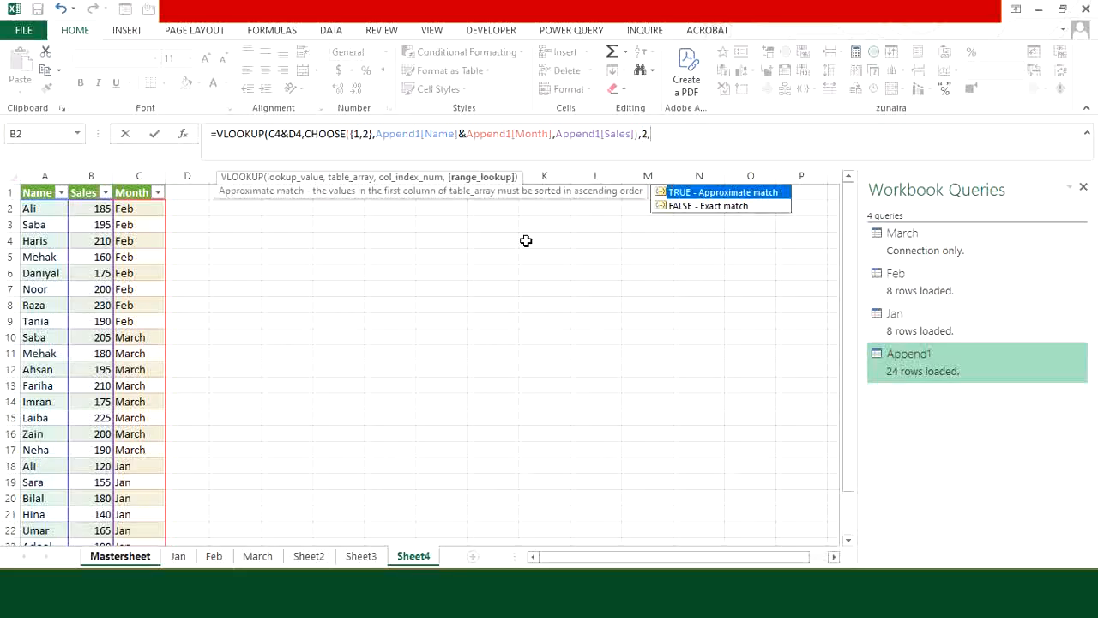
{"action": "type", "text": "0)"}
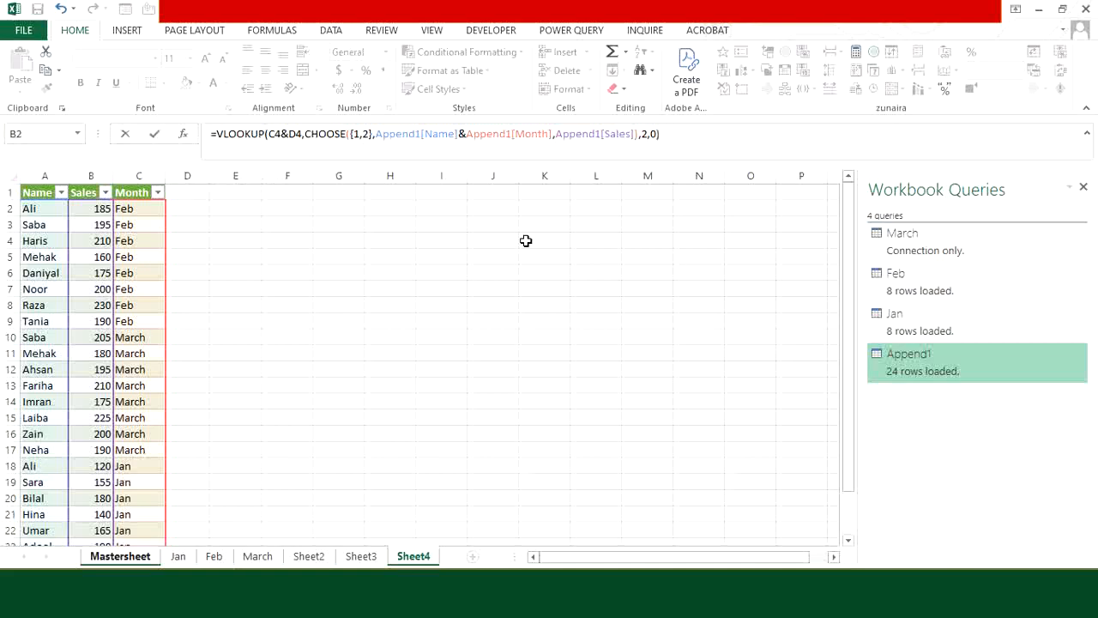
{"action": "key", "text": "ctrl+shift+Return"}
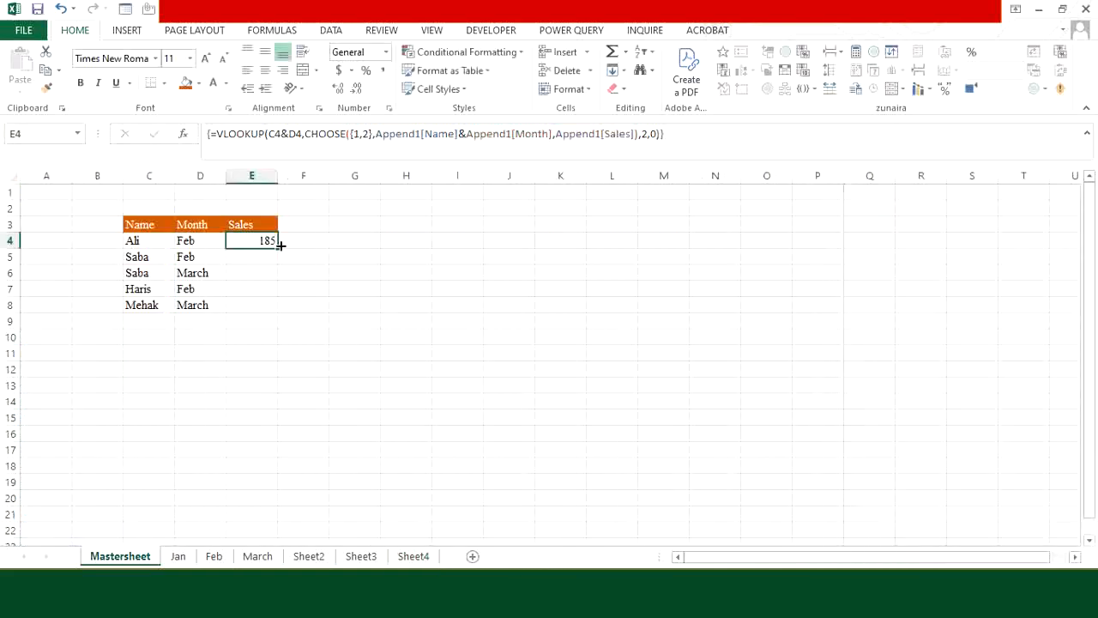
{"action": "left_click_drag", "start_coordinate": [277, 248], "coordinate": [269, 311]}
{"action": "left_click", "coordinate": [257, 331]}
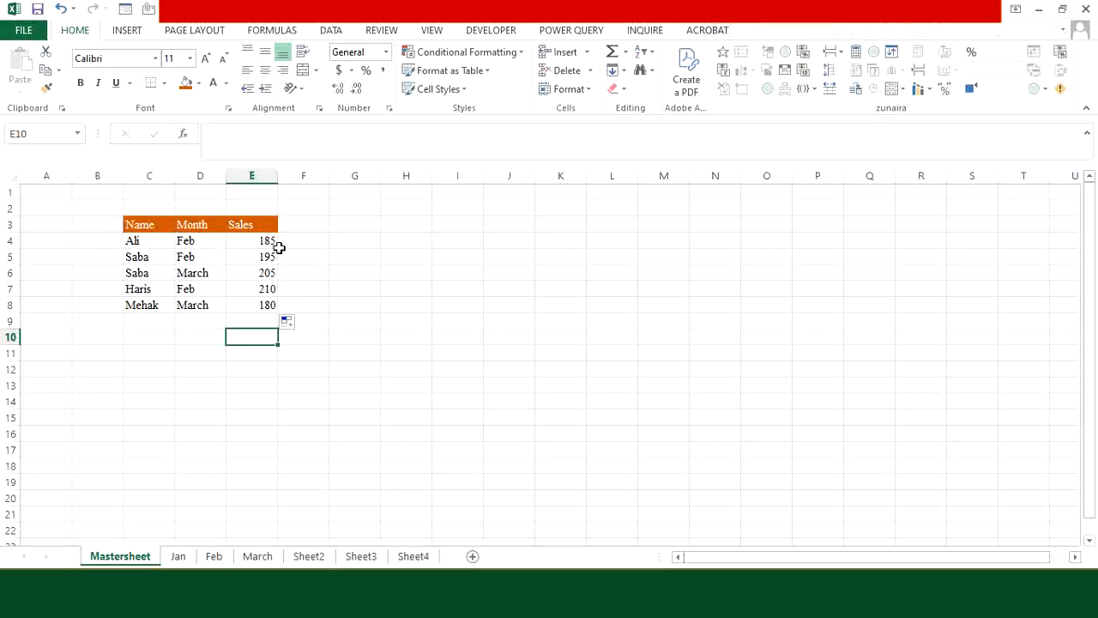
Check the Mastersheet sales results against the matching name and month rows of the combined table on Sheet4.
{"action": "left_click", "coordinate": [420, 558]}
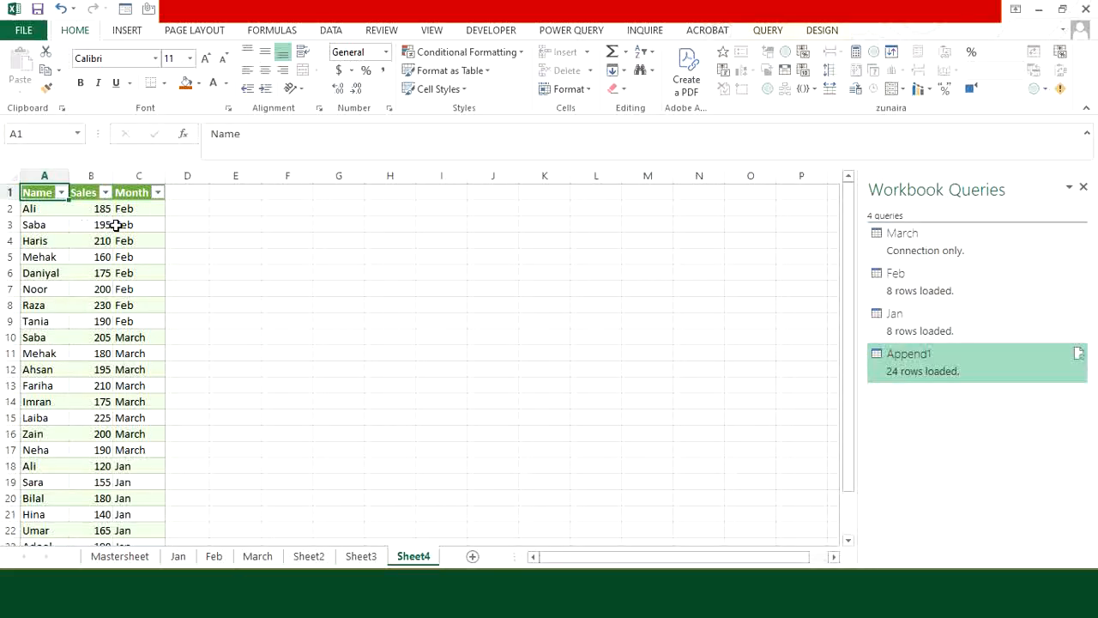
{"action": "left_click", "coordinate": [120, 556]}
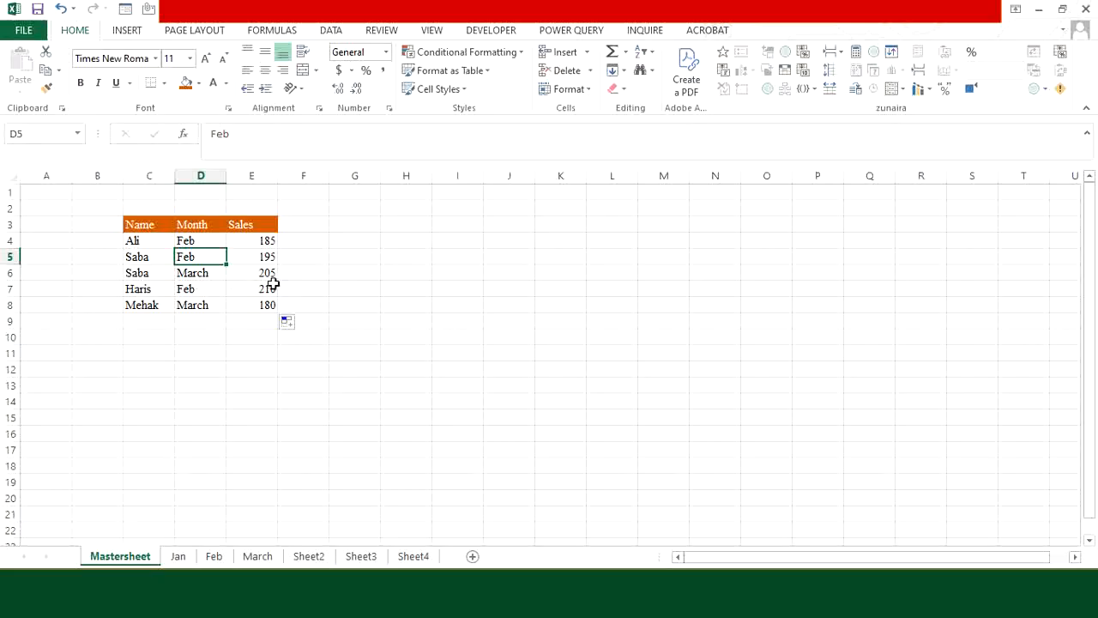
{"action": "left_click", "coordinate": [415, 556]}
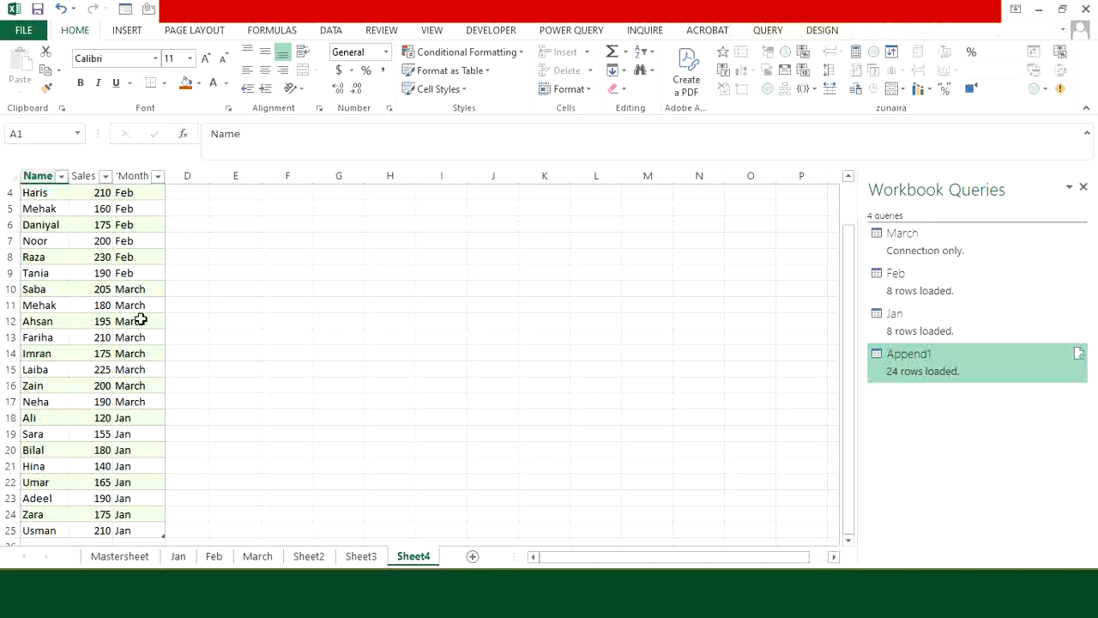
{"action": "scroll", "coordinate": [140, 319], "scroll_direction": "up", "scroll_amount": 1}
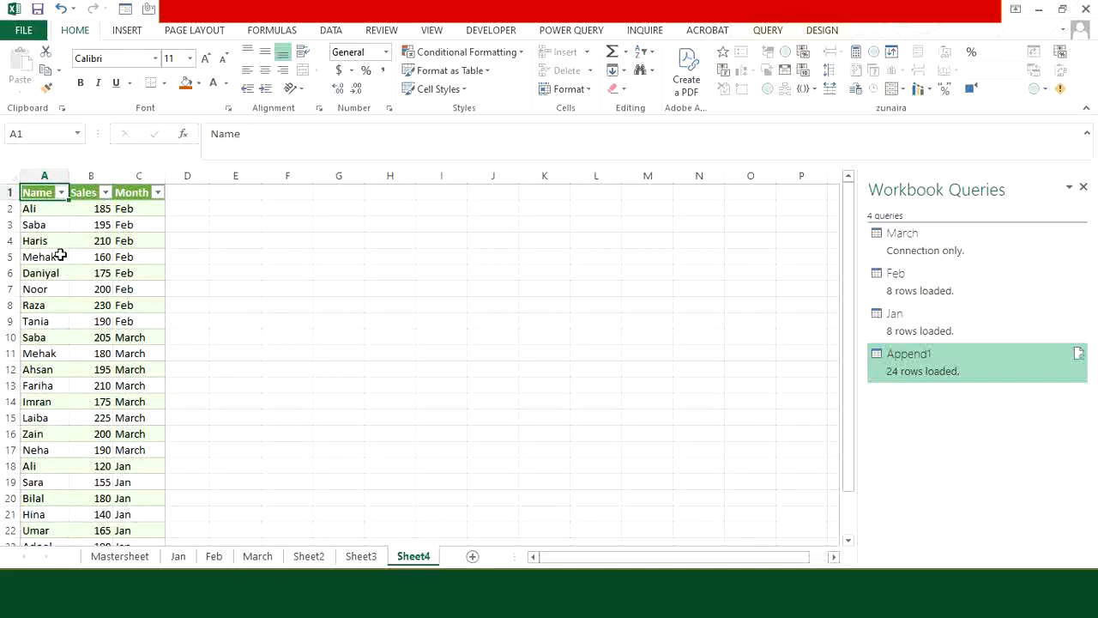